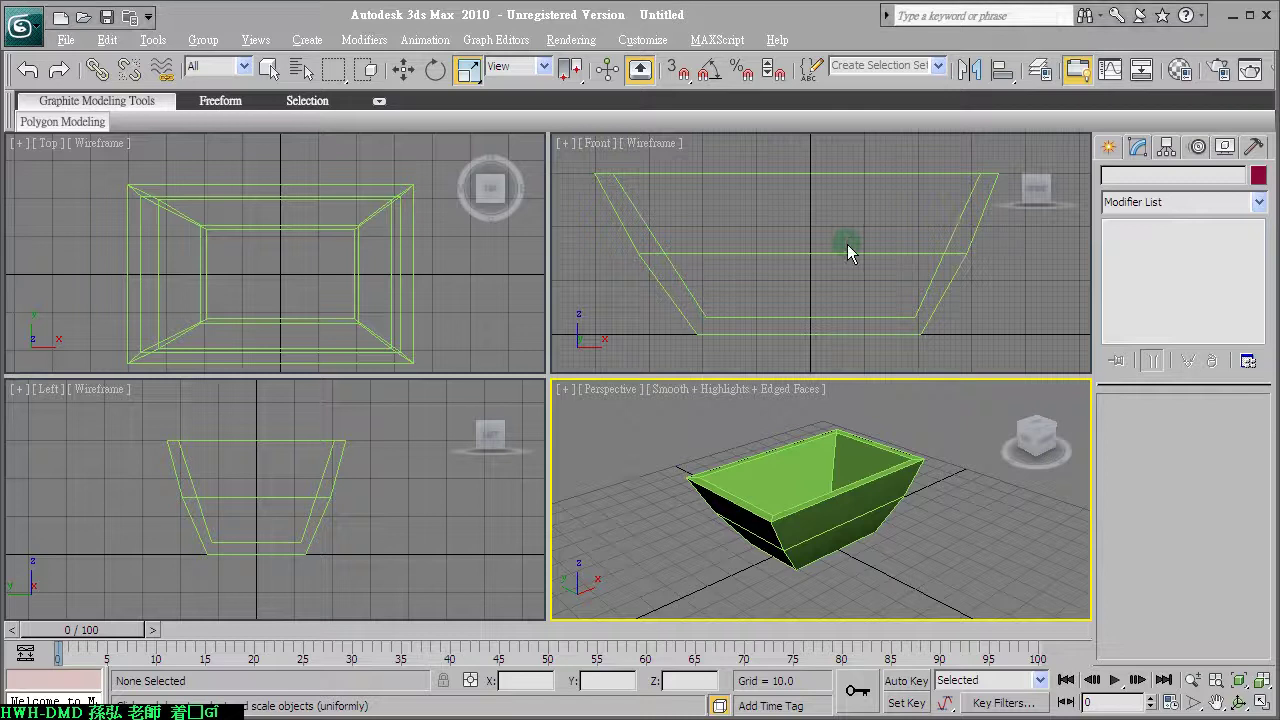
Step: Uncheck Graphite Modeling Tools in the Tools menu to hide the ribbon
left_click(152, 40)
left_click(170, 44)
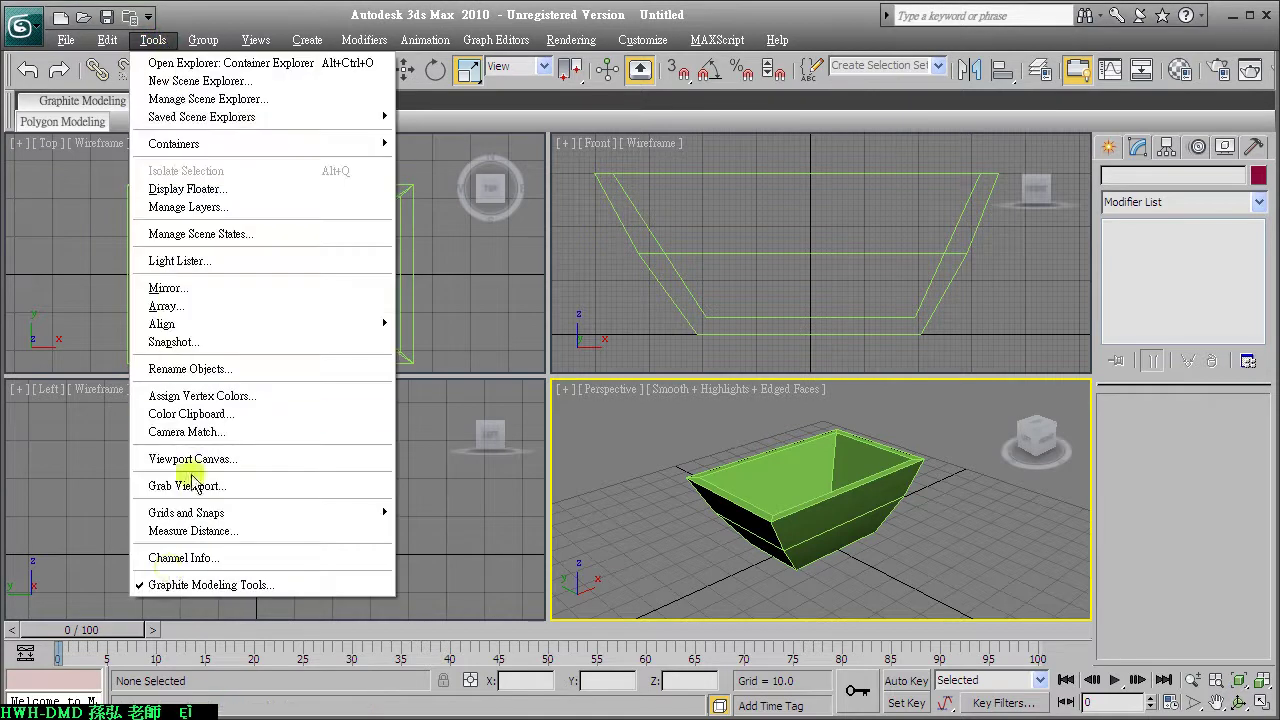
left_click(203, 587)
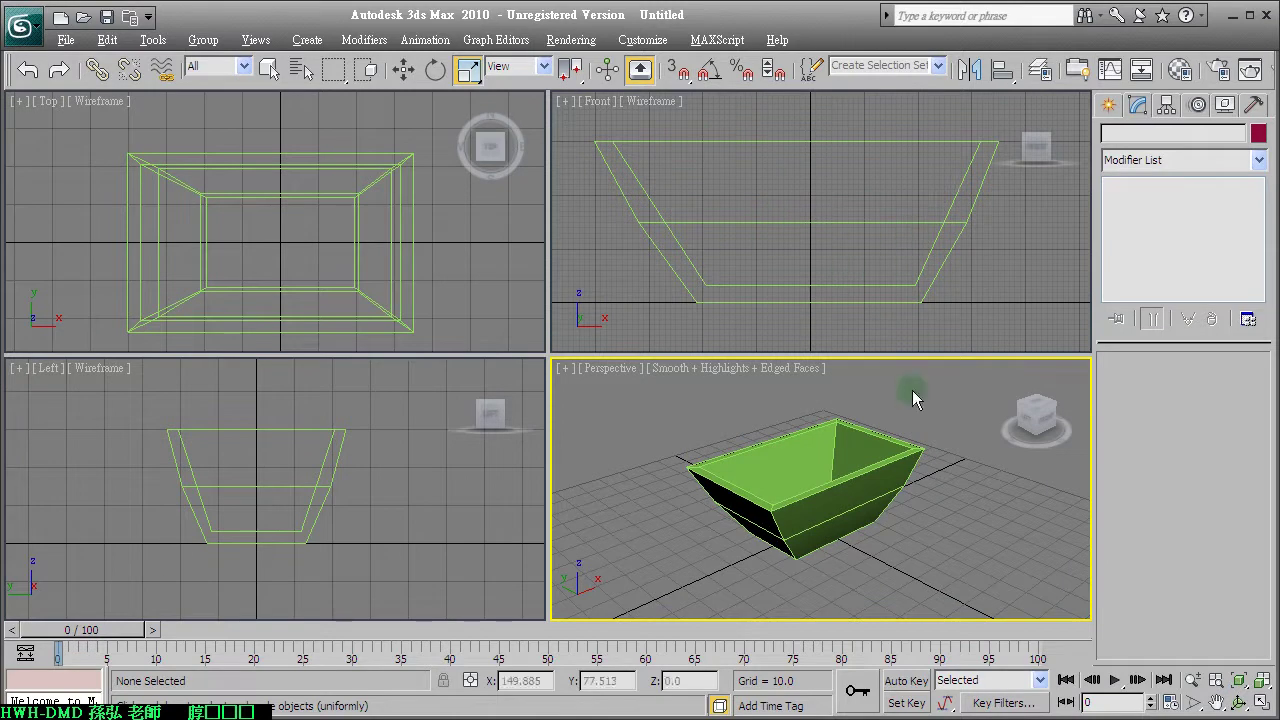
Step: Lift the tapered tub Box01 about 15.7 units above the grid and open the Create panel
mouse_move(910, 445)
middle_mouse_down("alt")
mouse_move(880, 450)
mouse_move(885, 480)
middle_mouse_up("alt")
middle_click_drag(845, 273, 829, 277)
scroll(829, 277, "down", 4)
scroll(836, 257, "up", 1)
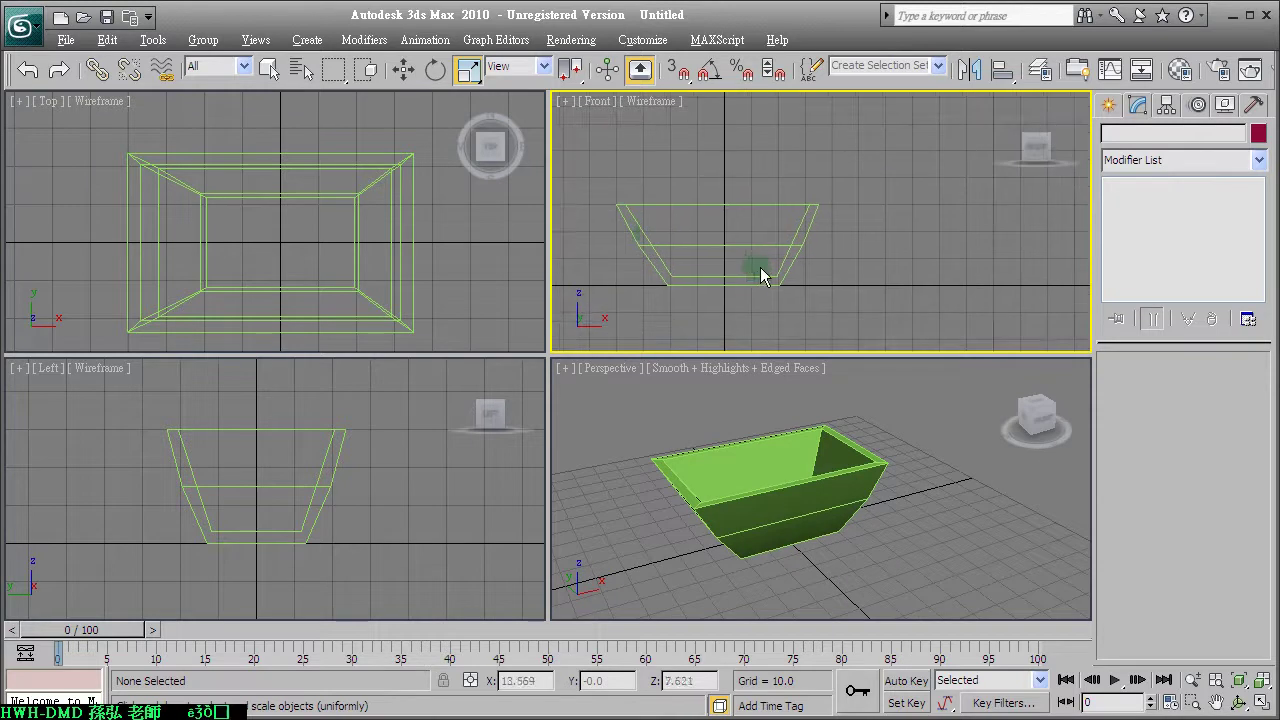
left_click(404, 70)
left_click(730, 287)
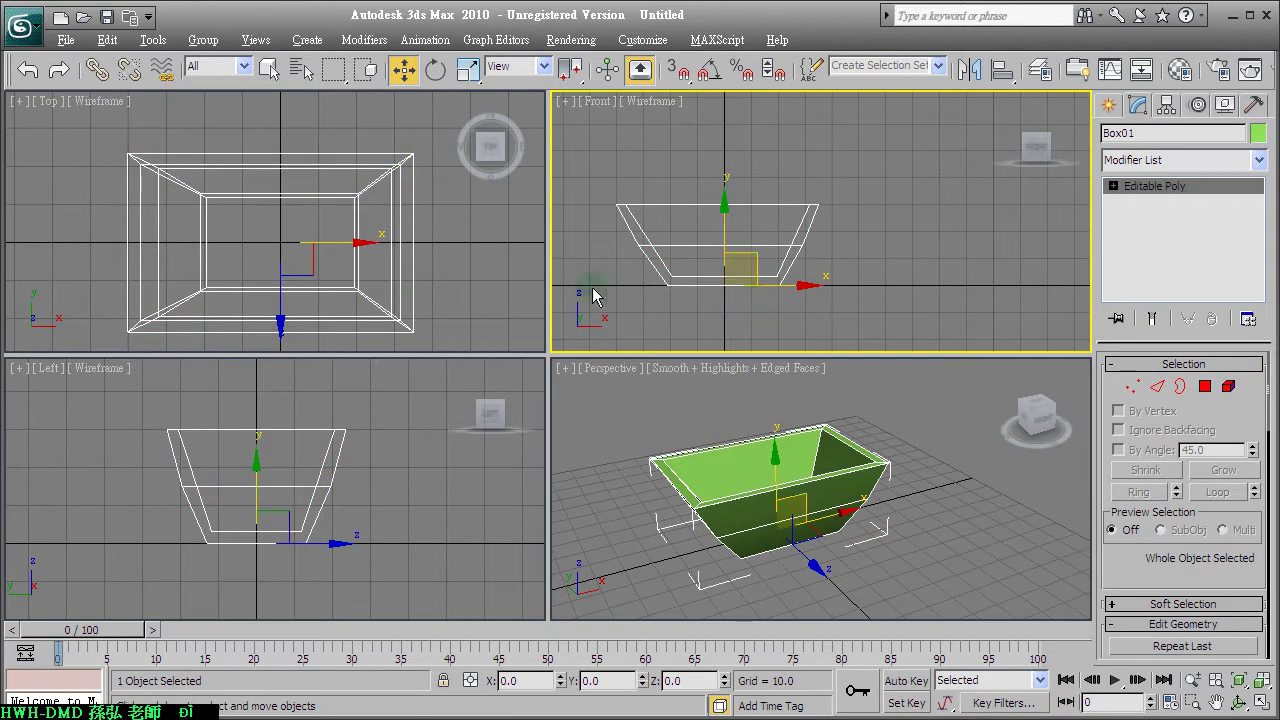
left_click_drag(725, 238, 725, 196)
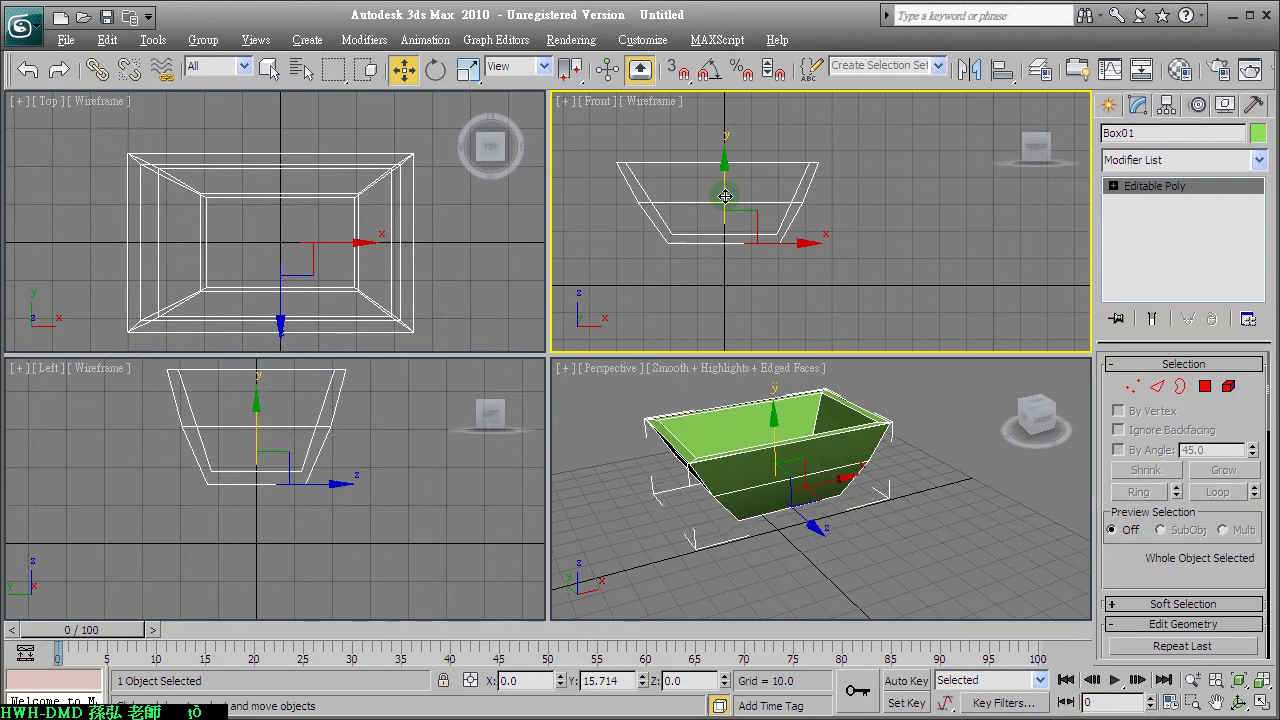
left_click(1112, 107)
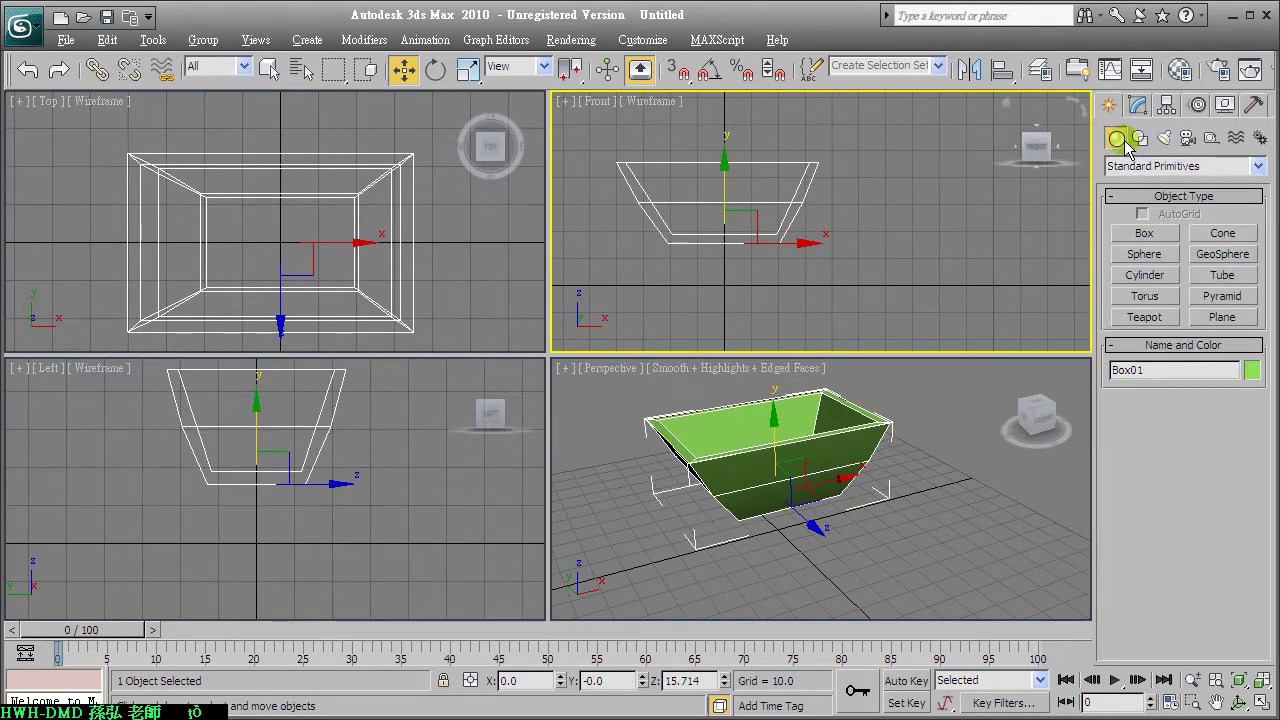
Step: Draw Cylinder01 with radius 15 and height 30 at the tub's bottom centre in a maximized Front view
left_click(1140, 276)
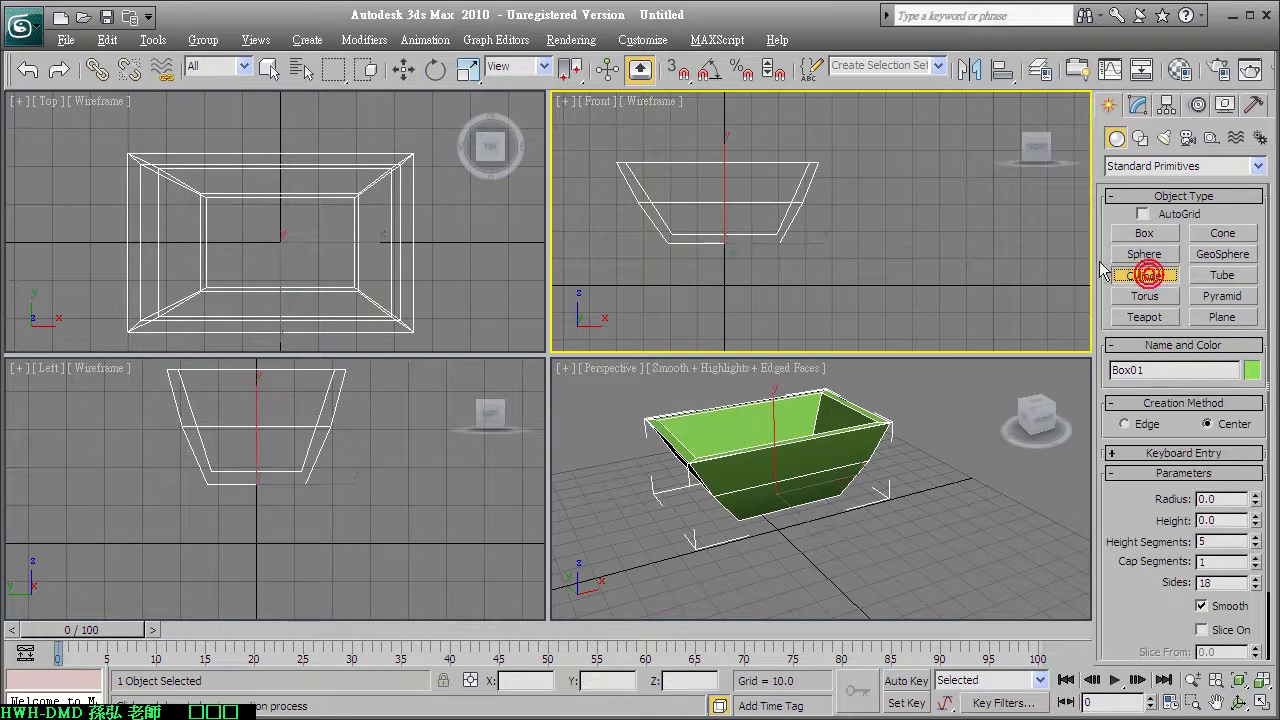
scroll(740, 252, "down", 1)
scroll(785, 230, "up", 4)
scroll(700, 226, "down", 2)
key("alt+w")
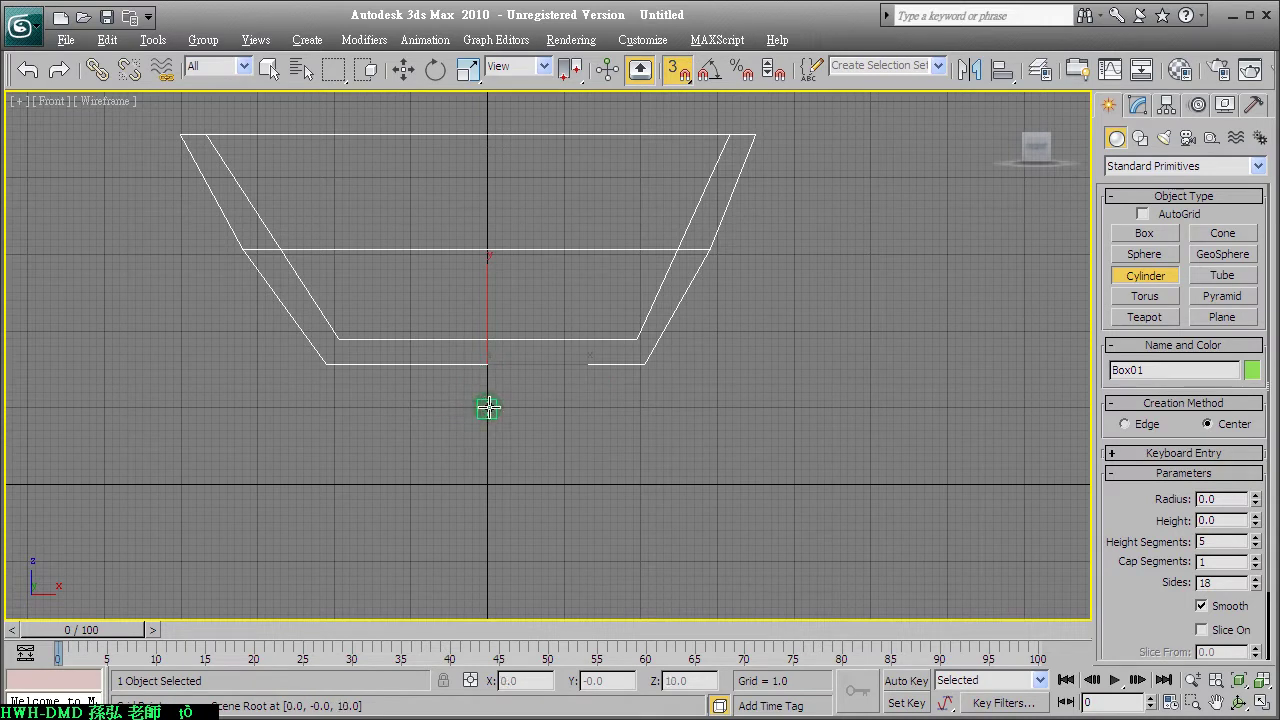
left_click_drag(485, 370, 603, 376)
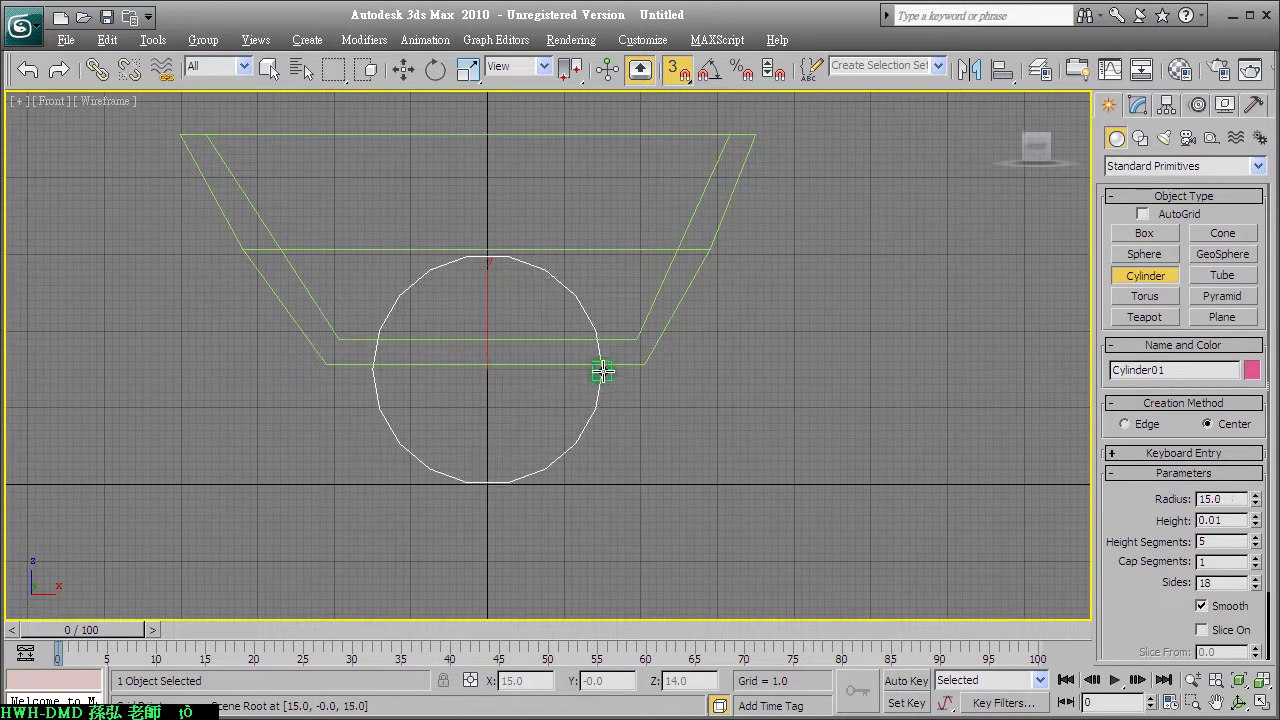
left_click_drag(603, 372, 486, 483)
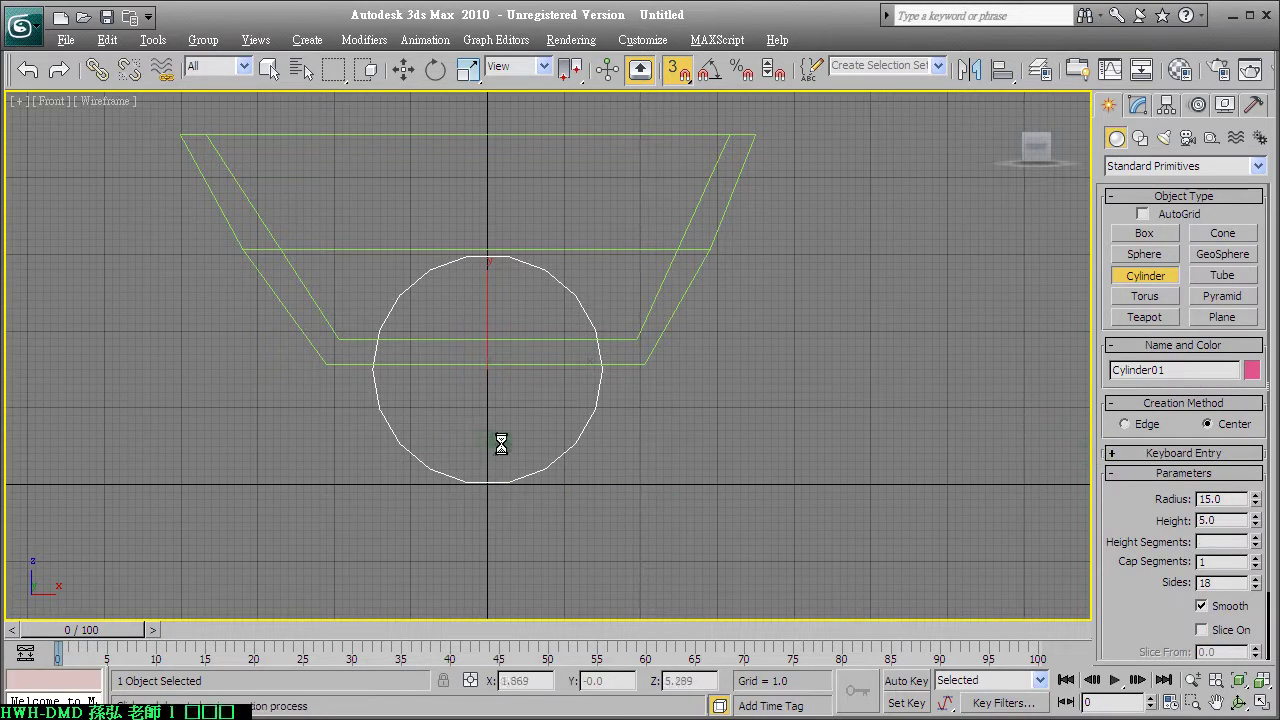
left_click(717, 258)
key("alt+w")
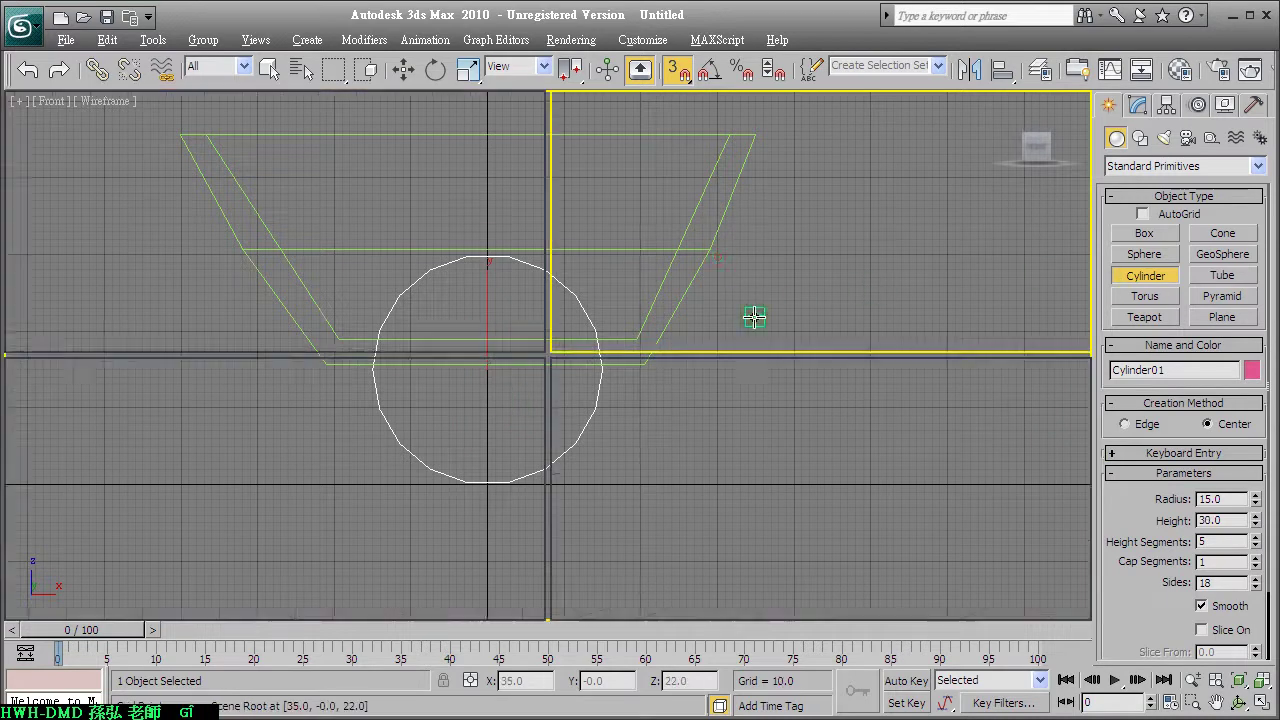
Step: Set the cylinder's height to 5 and its height segments to 1
key("w")
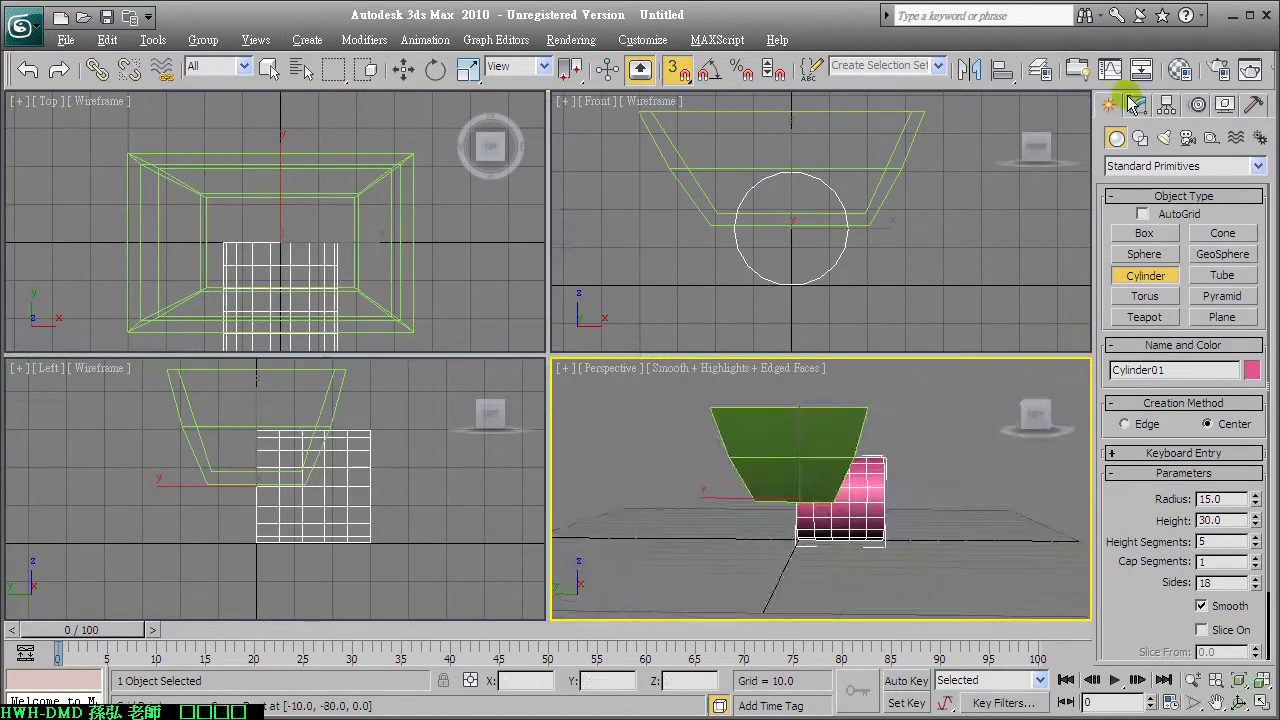
left_click(1138, 106)
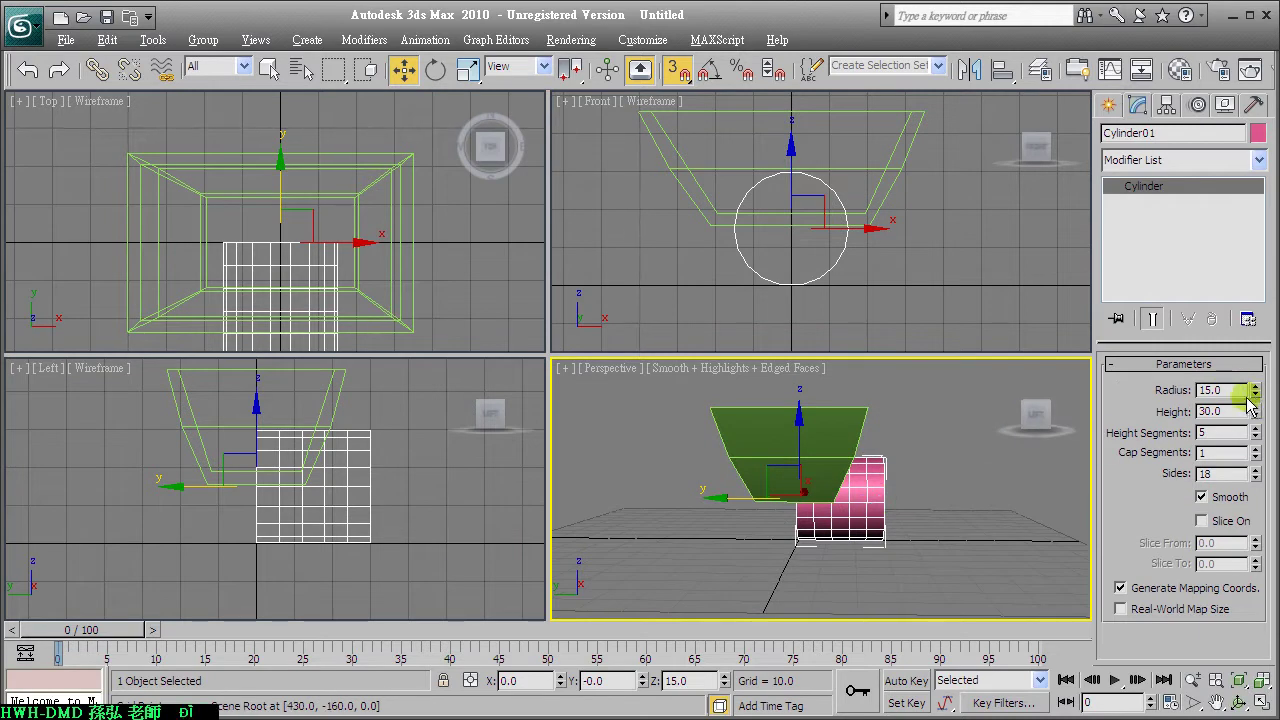
double_click(1212, 411)
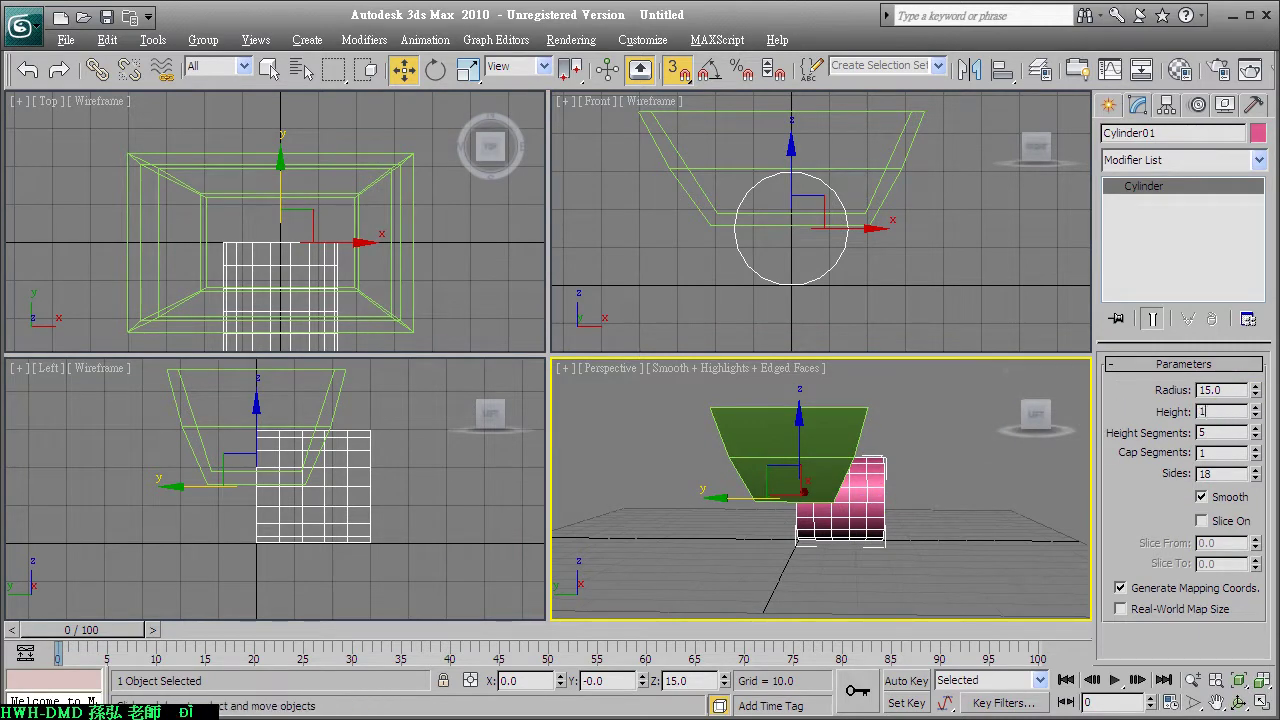
type("0")
key("Return")
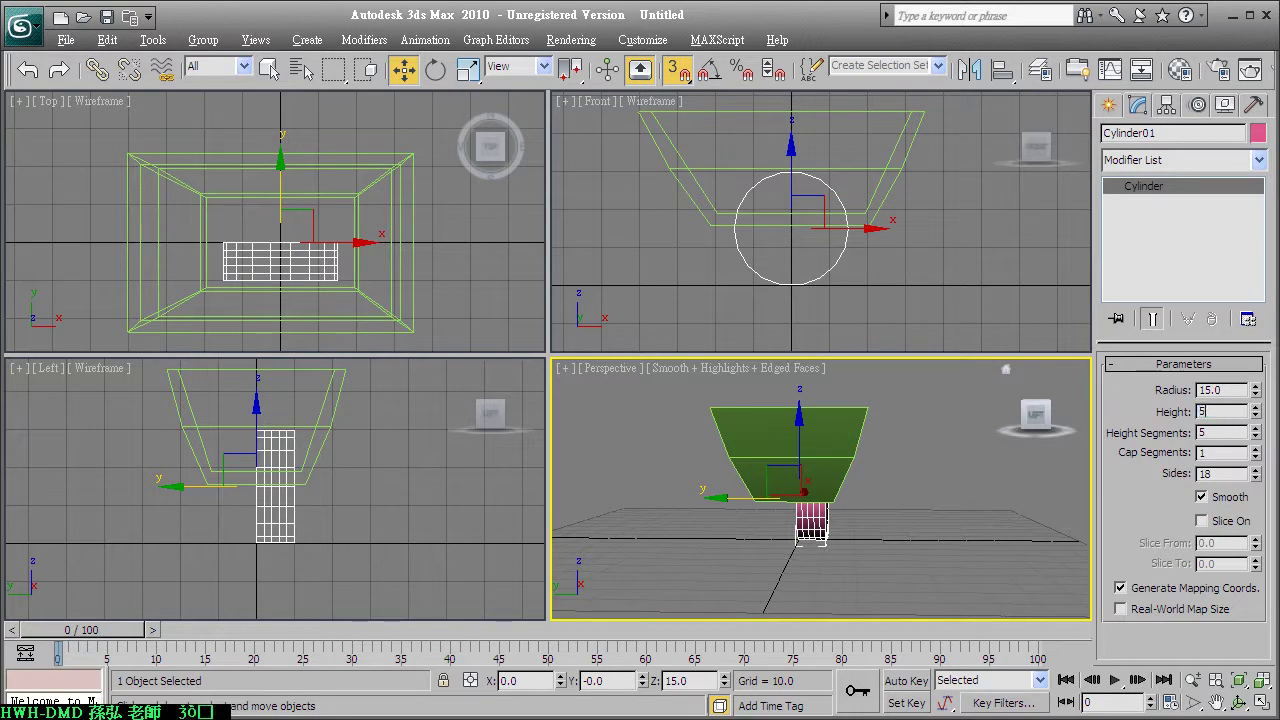
type("5")
key("Return")
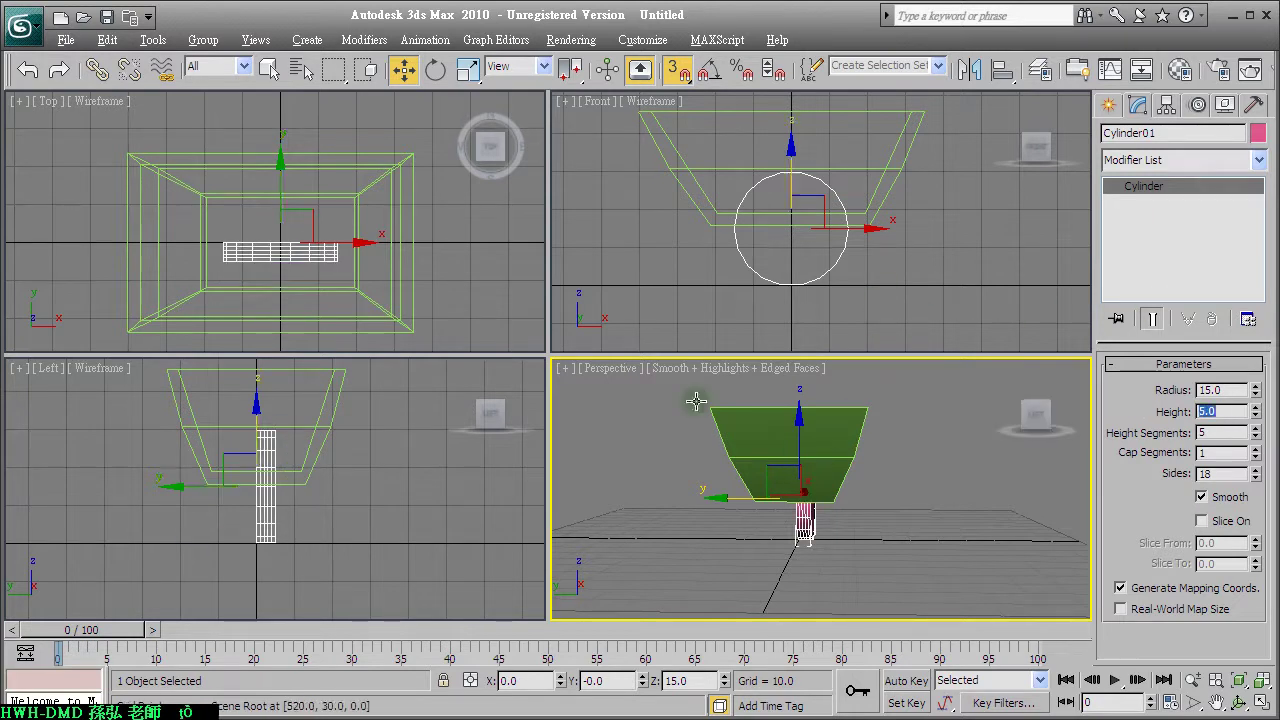
right_click(1256, 432)
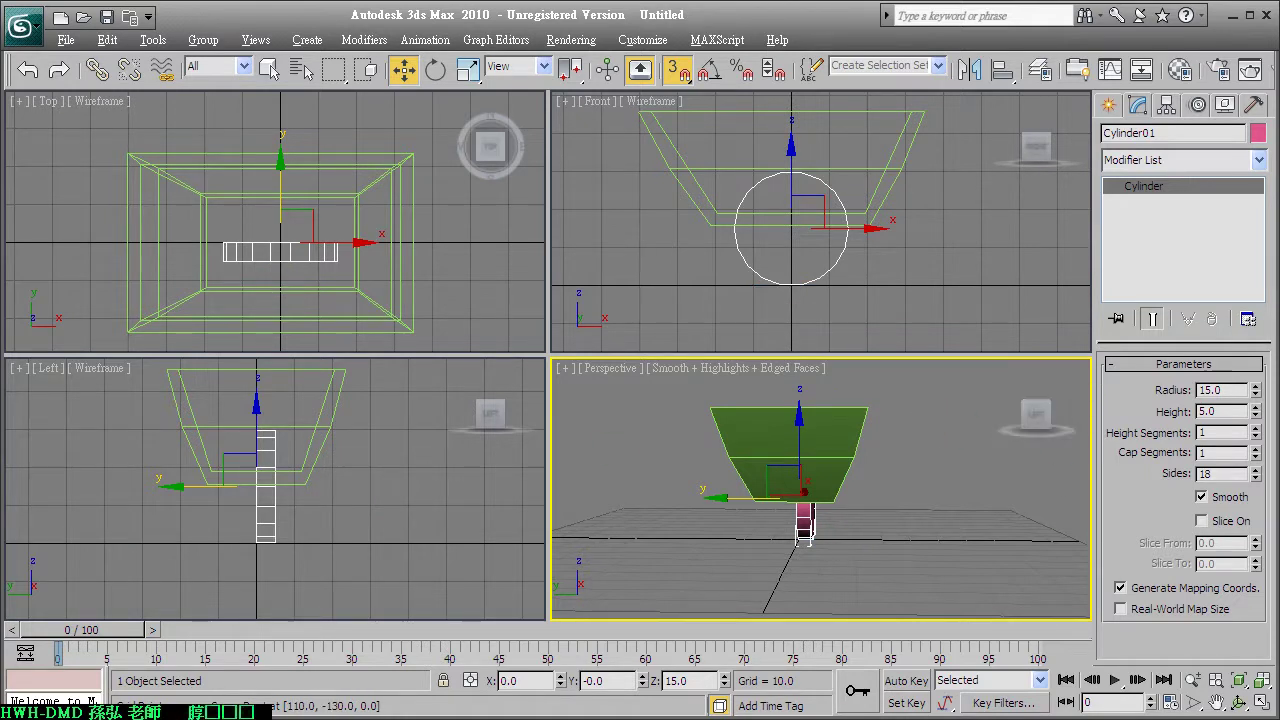
Step: Set the cylinder's number of sides to 10
double_click(1207, 474)
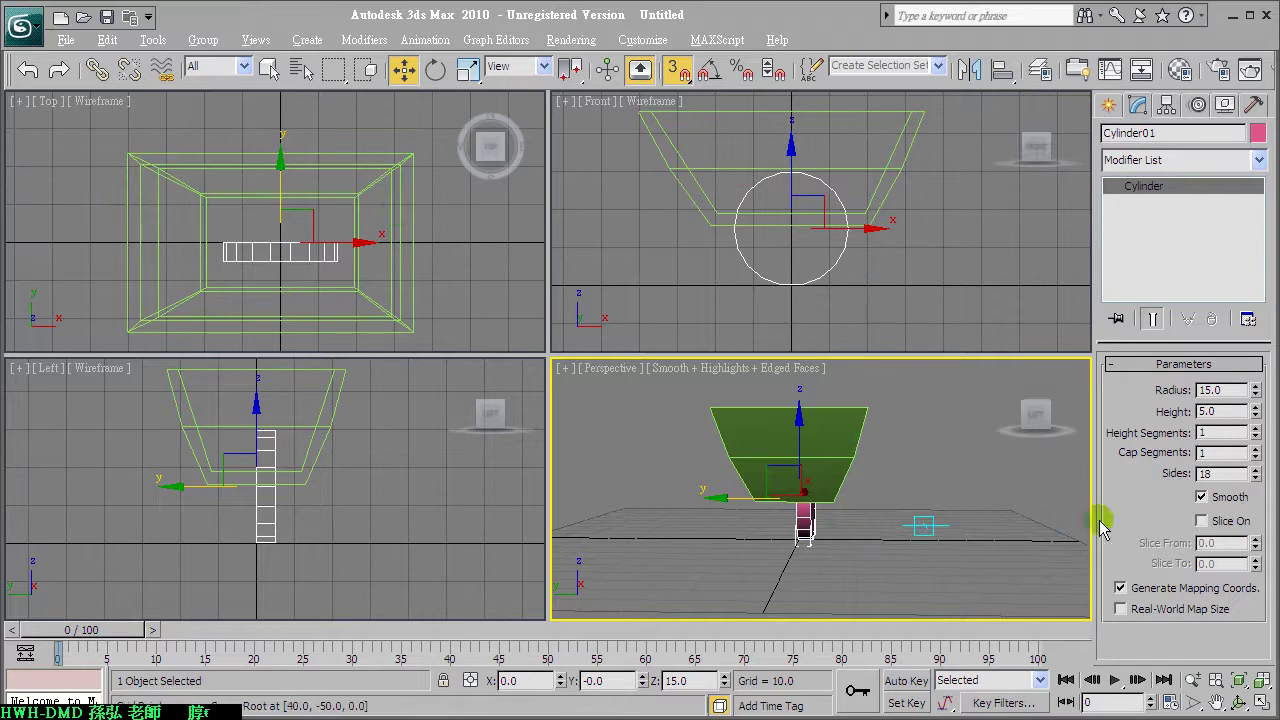
double_click(1220, 473)
type("1")
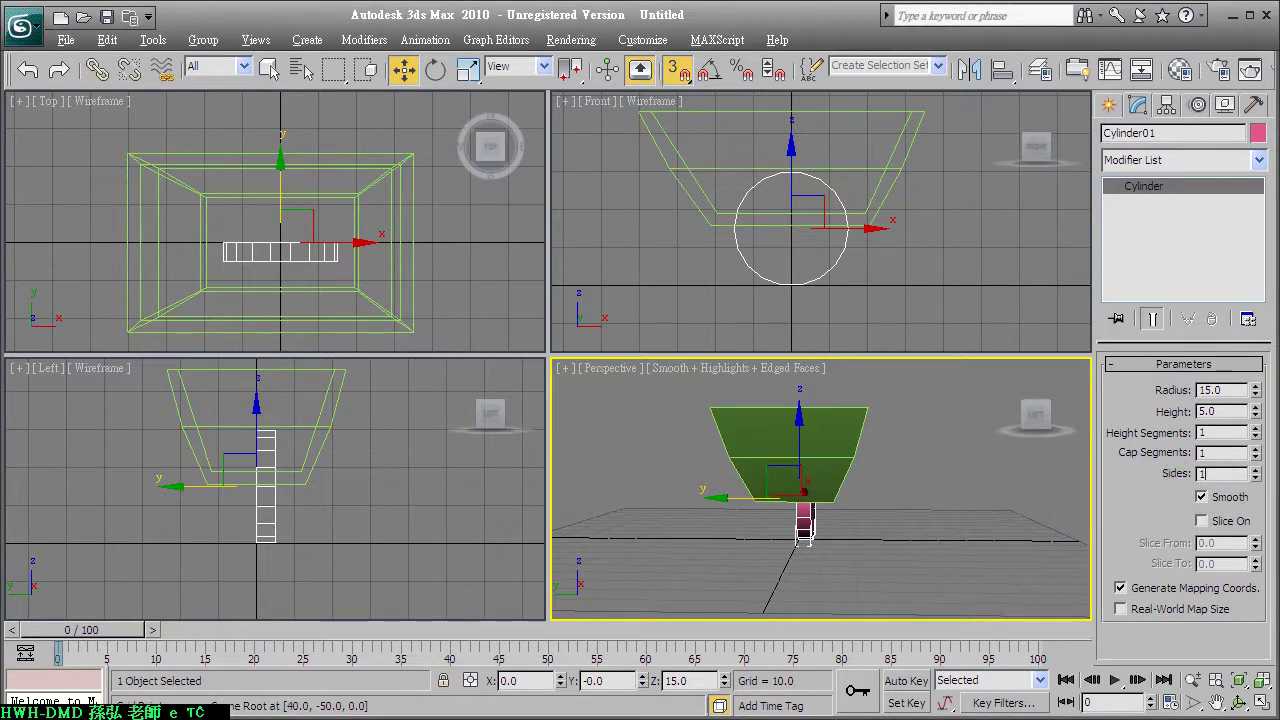
left_click(1180, 475)
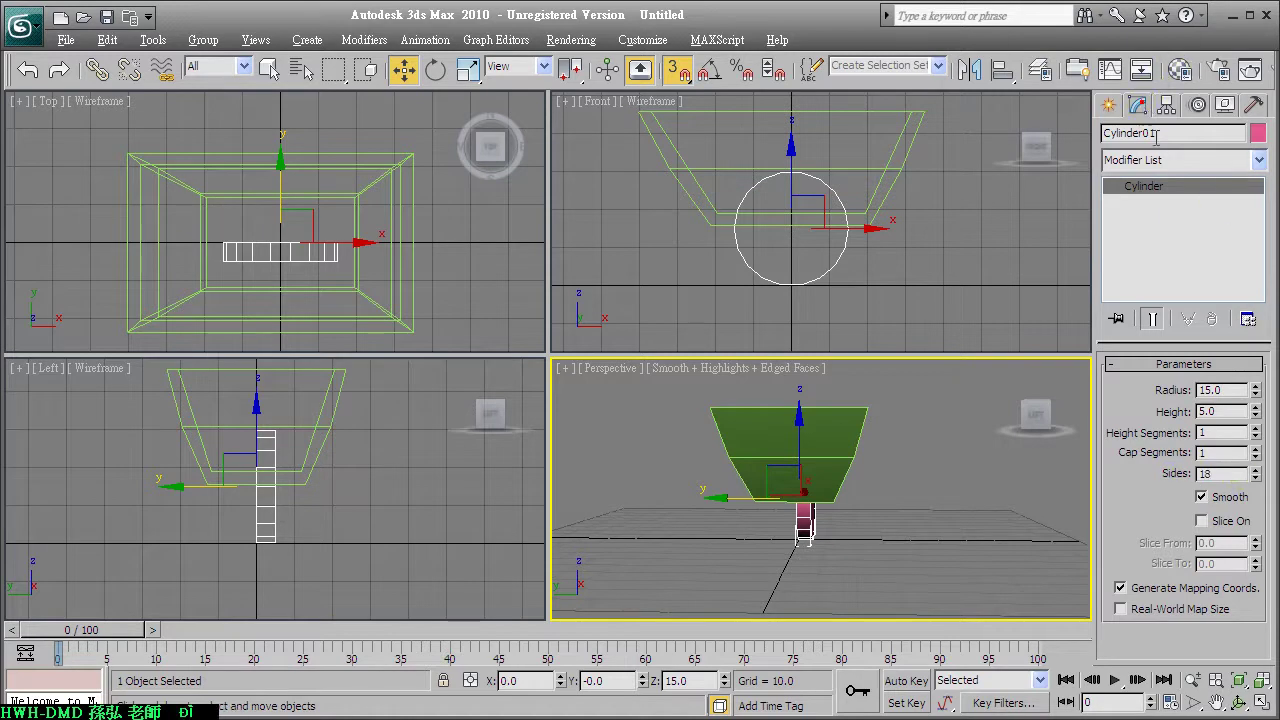
type("0")
key("Return")
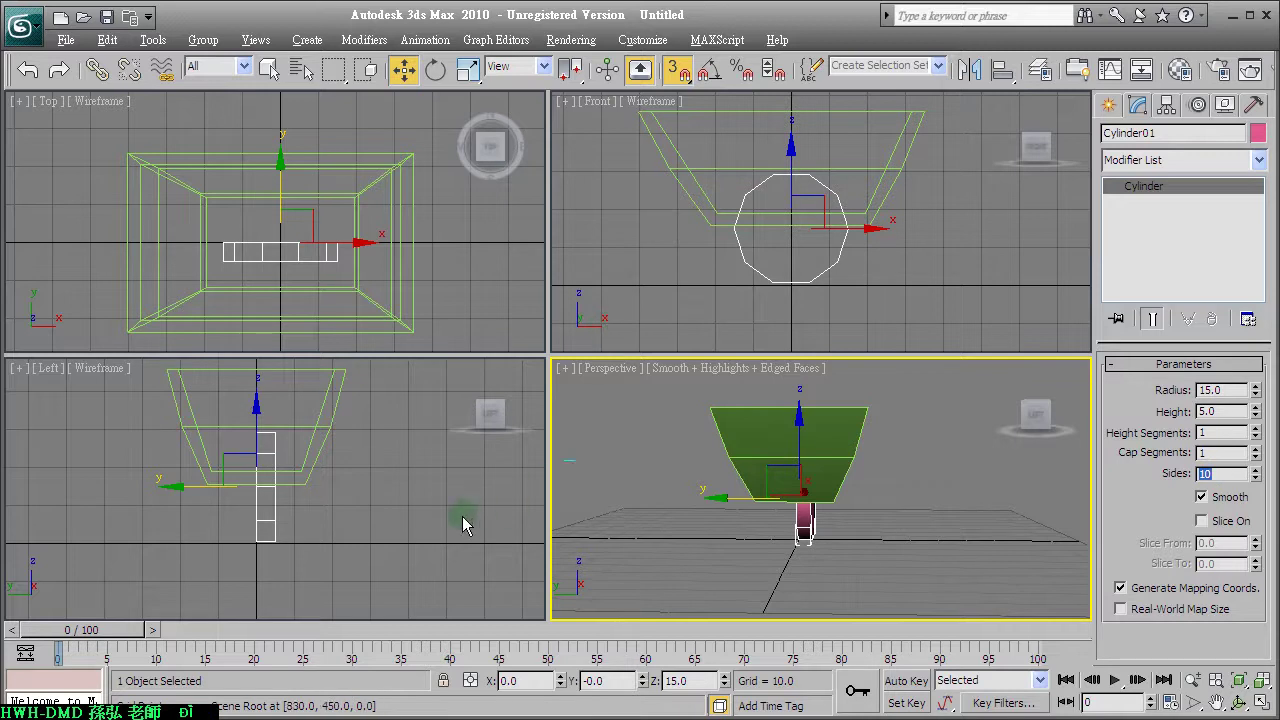
left_click(435, 68)
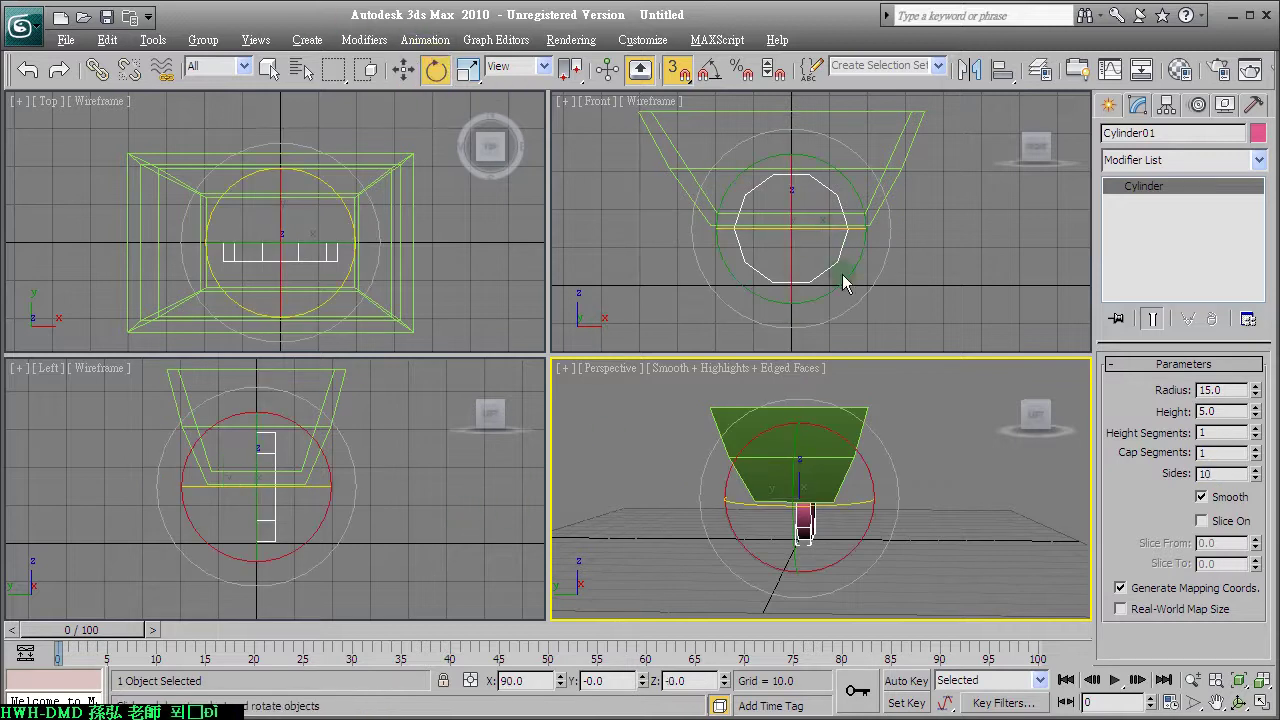
left_click_drag(848, 282, 870, 237)
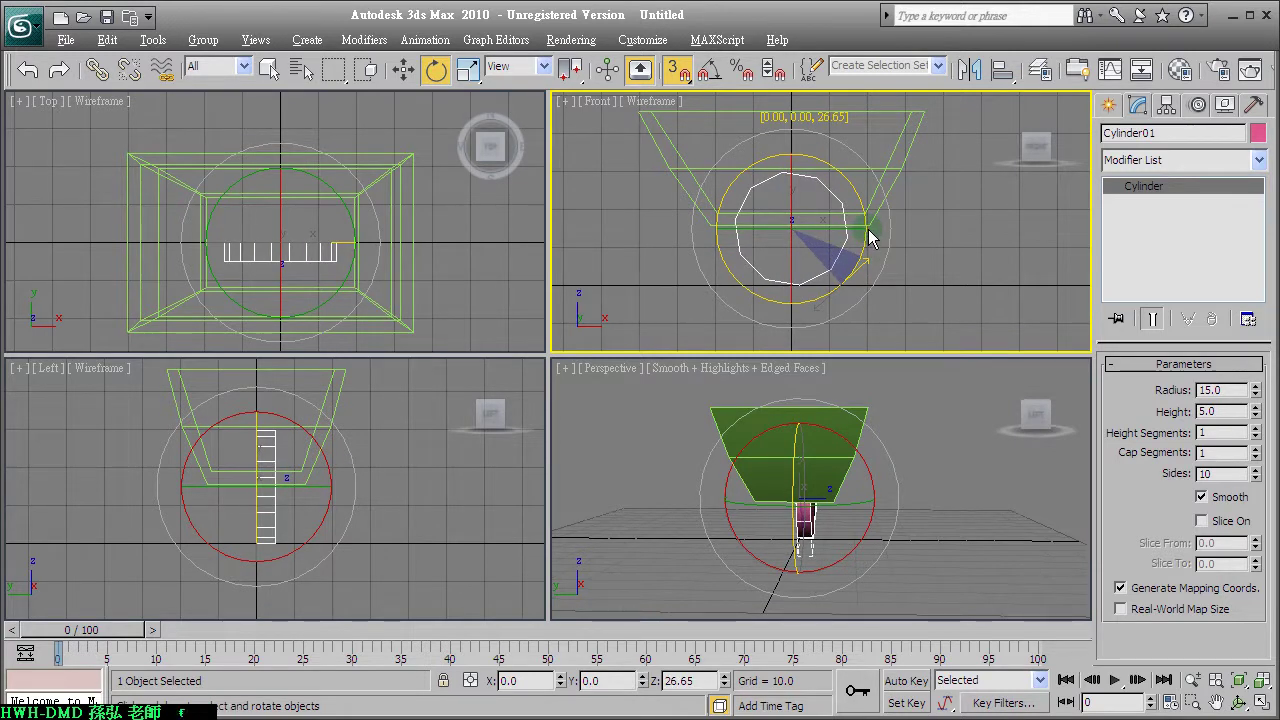
mouse_move(870, 237)
left_mouse_down()
mouse_move(863, 214)
mouse_move(873, 255)
left_mouse_up()
right_click(894, 537)
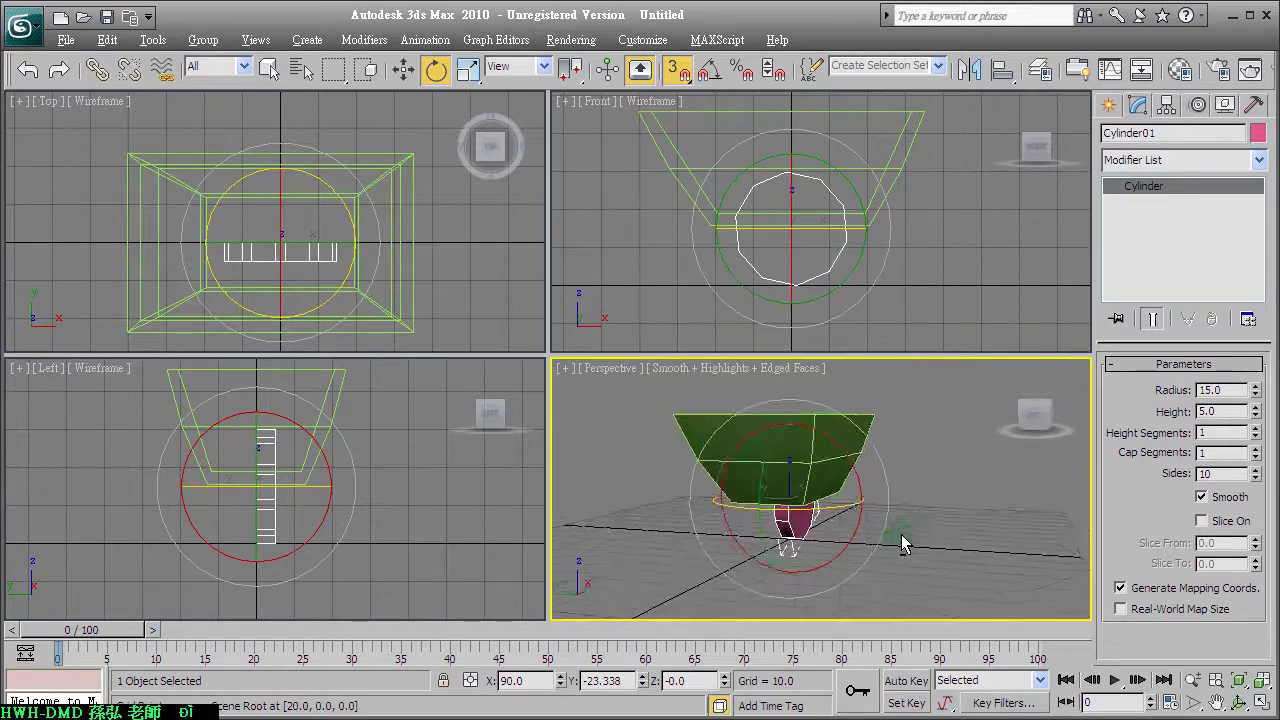
right_click(926, 541)
left_click(946, 552)
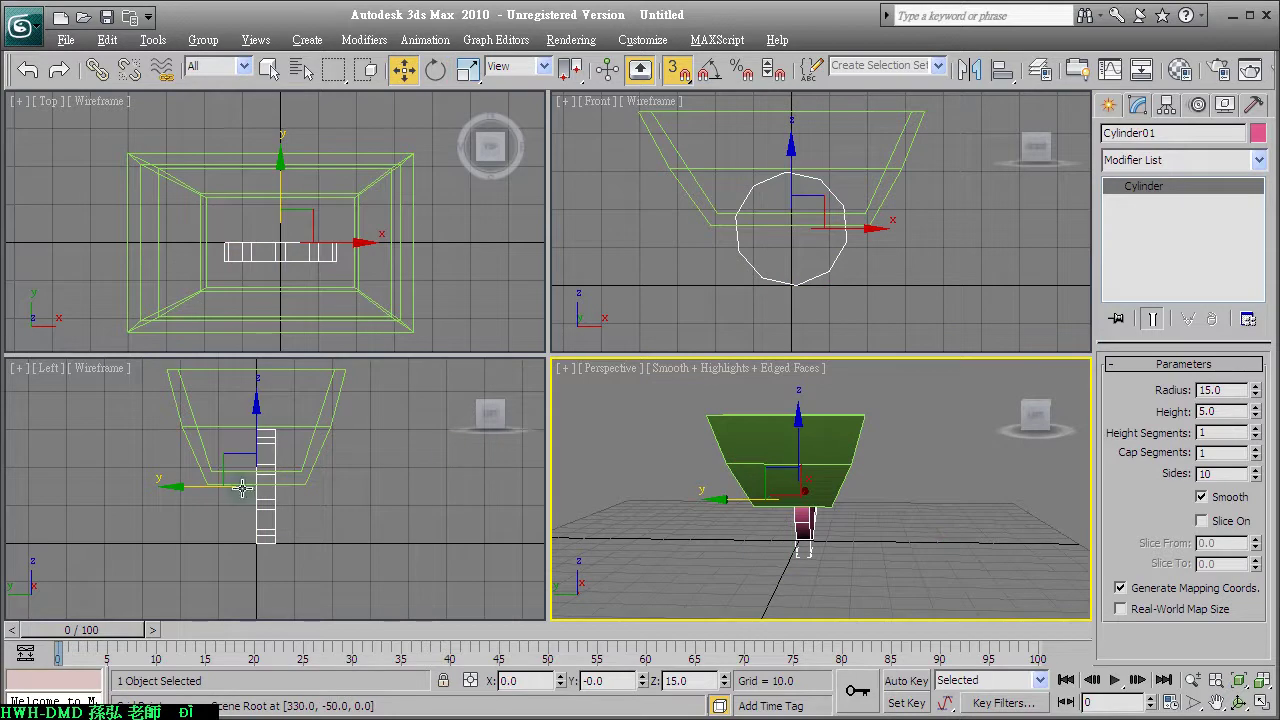
Step: Select Cylinder01 and move it out in front of the tray to Y -20.519
left_click(208, 486)
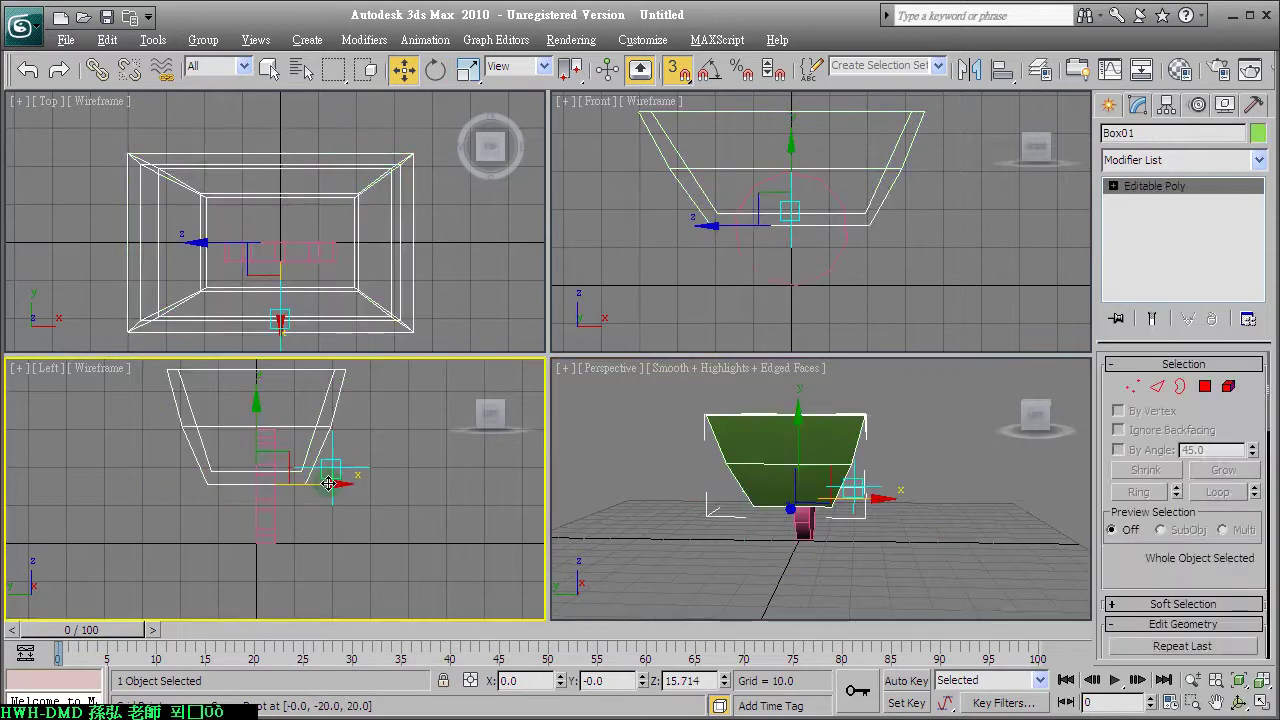
left_click(276, 497)
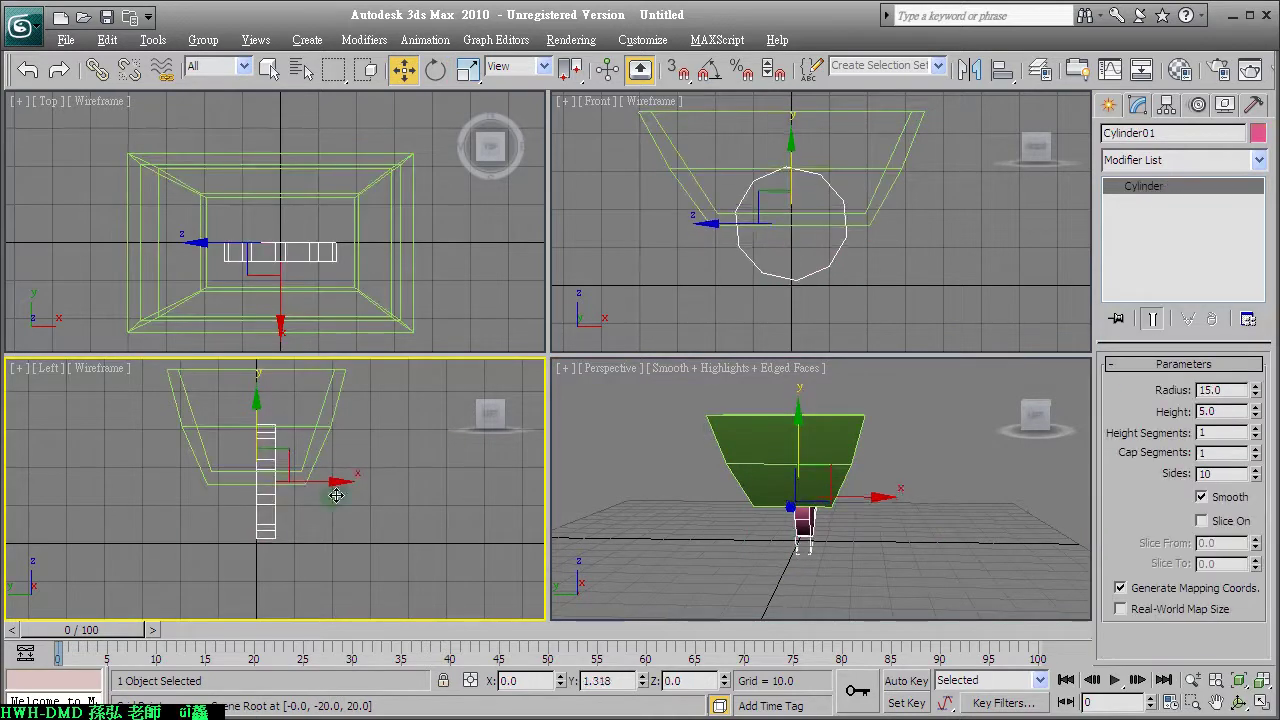
left_click_drag(328, 484, 405, 481)
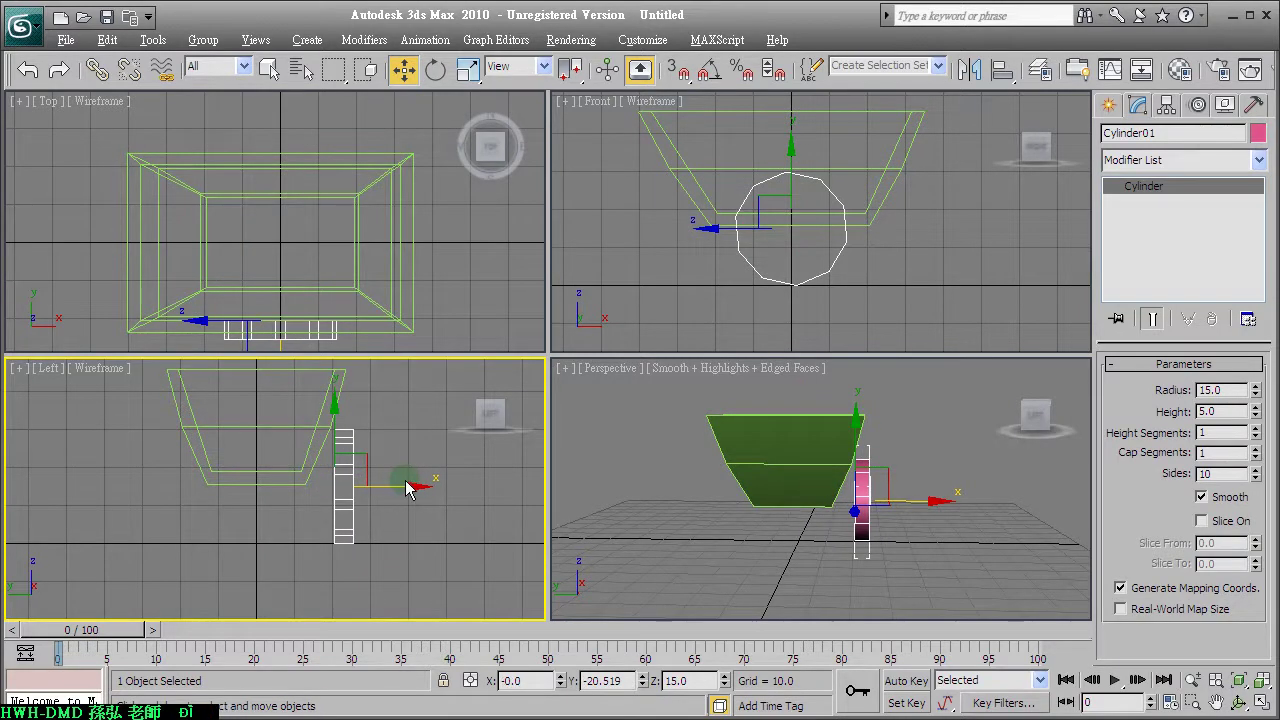
Step: Maximize and orbit the Perspective view for a low, frontal look at the wheel
mouse_move(615, 465)
middle_mouse_down("alt")
mouse_move(556, 492)
mouse_move(760, 474)
middle_mouse_up("alt")
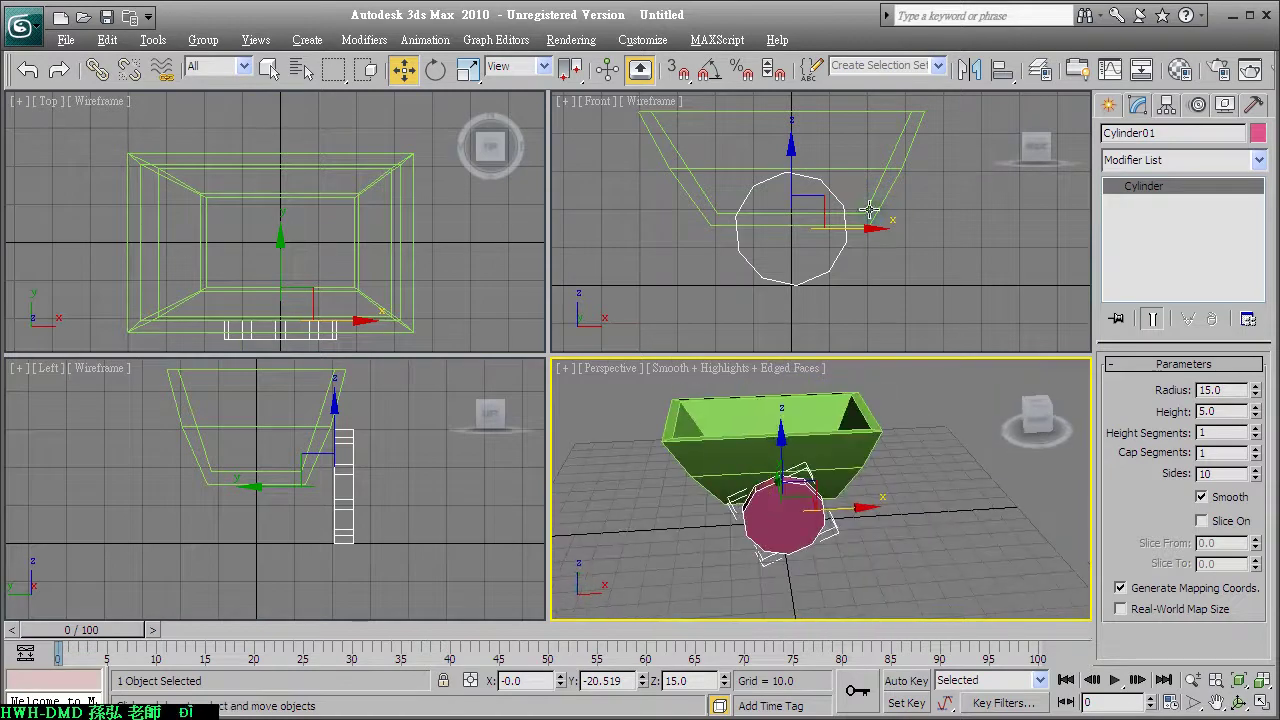
middle_click_drag(835, 560, 830, 590, "alt")
key("alt+w")
middle_click_drag(760, 503, 631, 367, "alt")
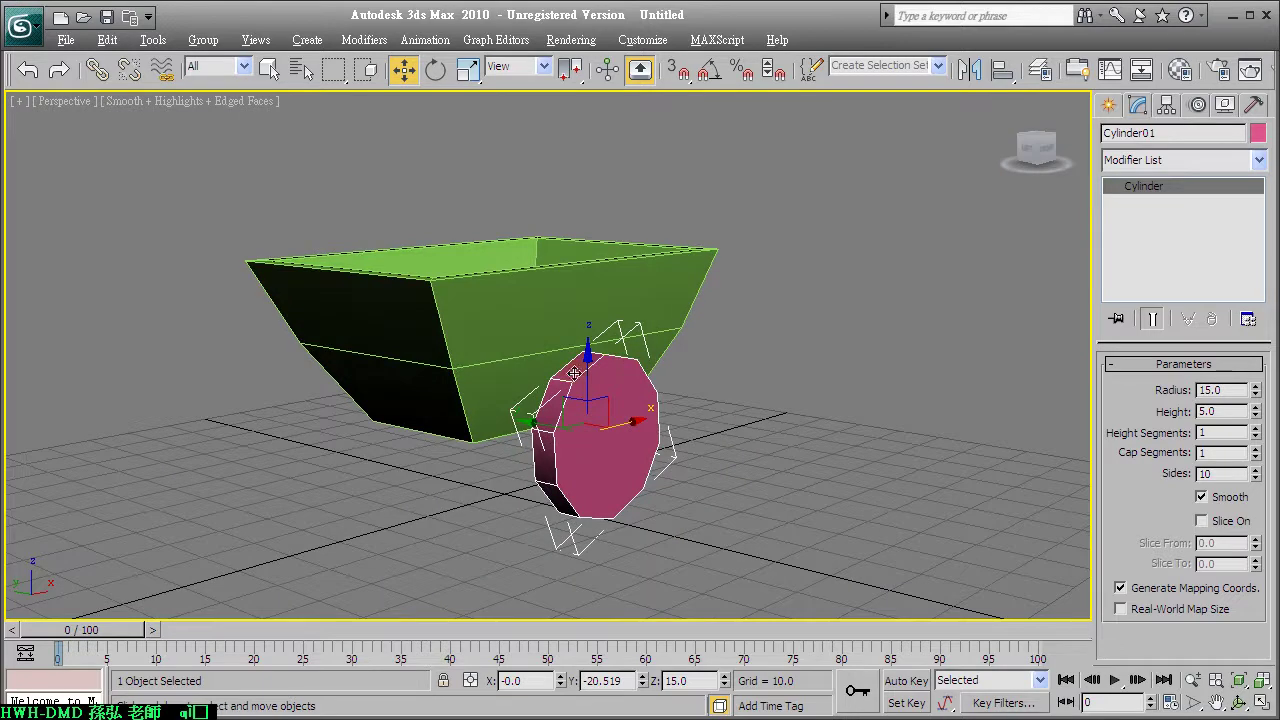
scroll(621, 423, "up", 1)
scroll(618, 410, "up", 3)
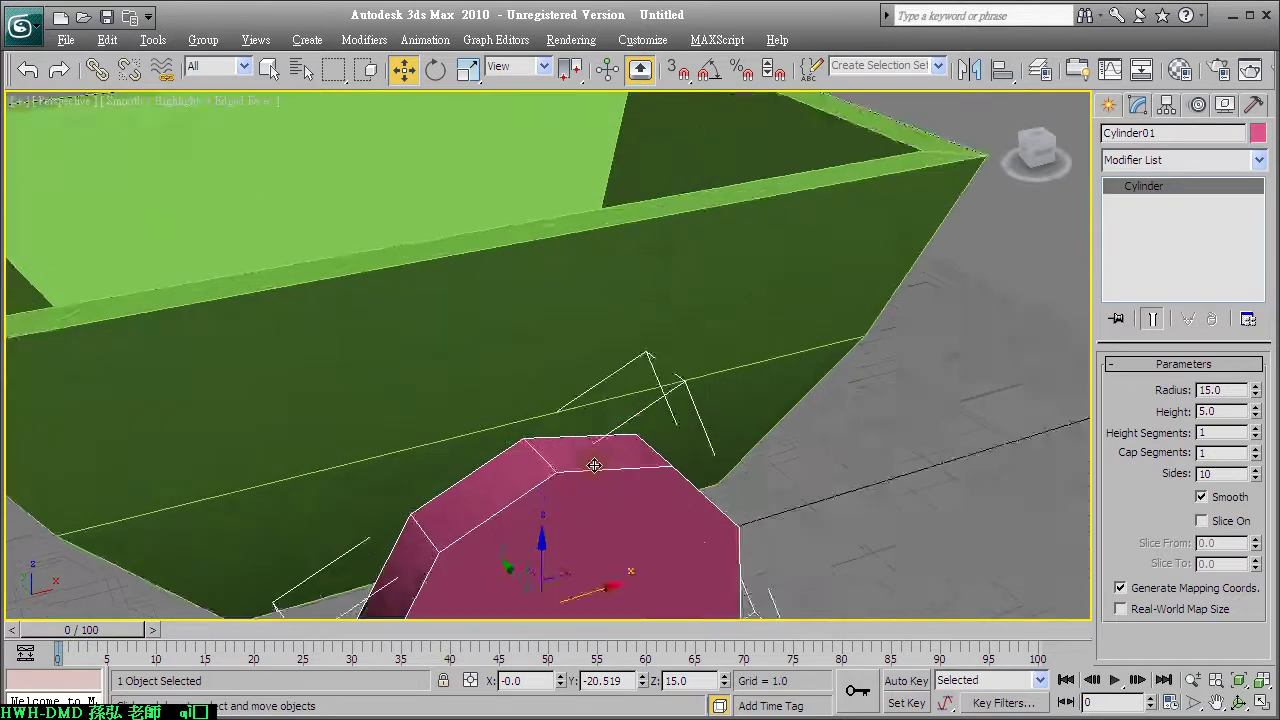
scroll(615, 397, "up", 2)
scroll(615, 397, "down", 5)
mouse_move(629, 437)
middle_mouse_down("alt")
mouse_move(668, 372)
mouse_move(659, 413)
middle_mouse_up("alt")
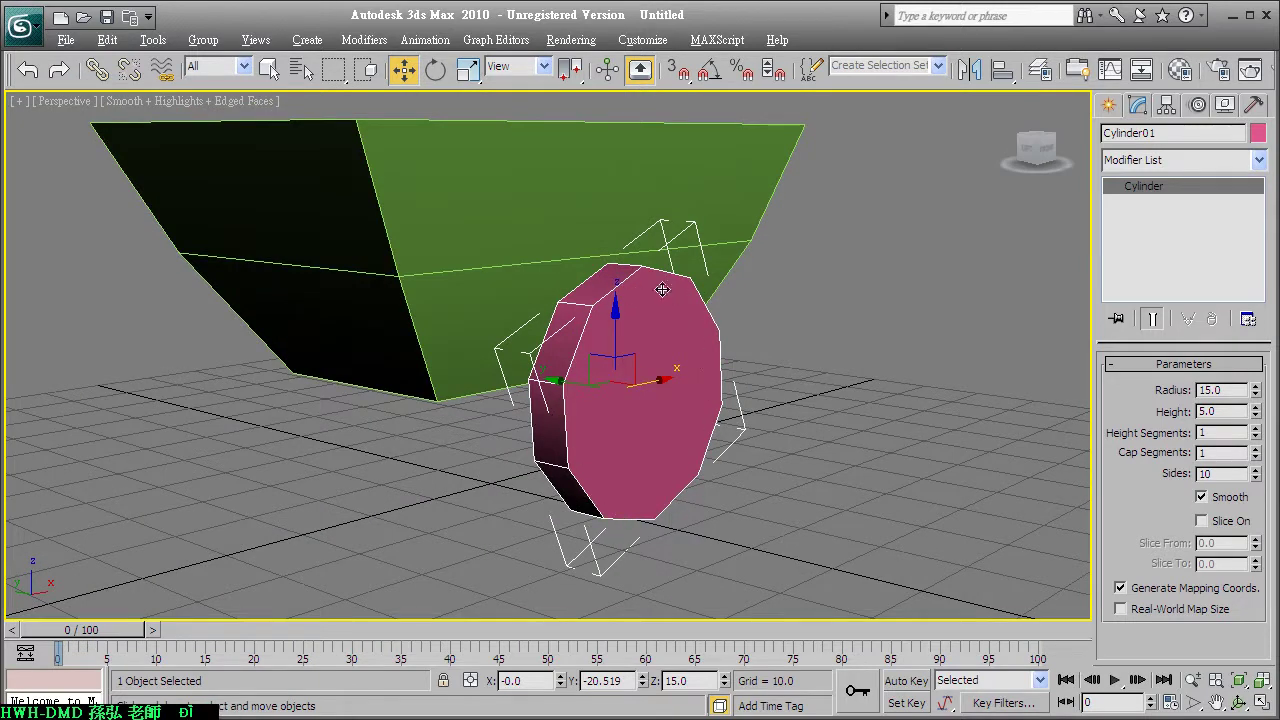
right_click(640, 373)
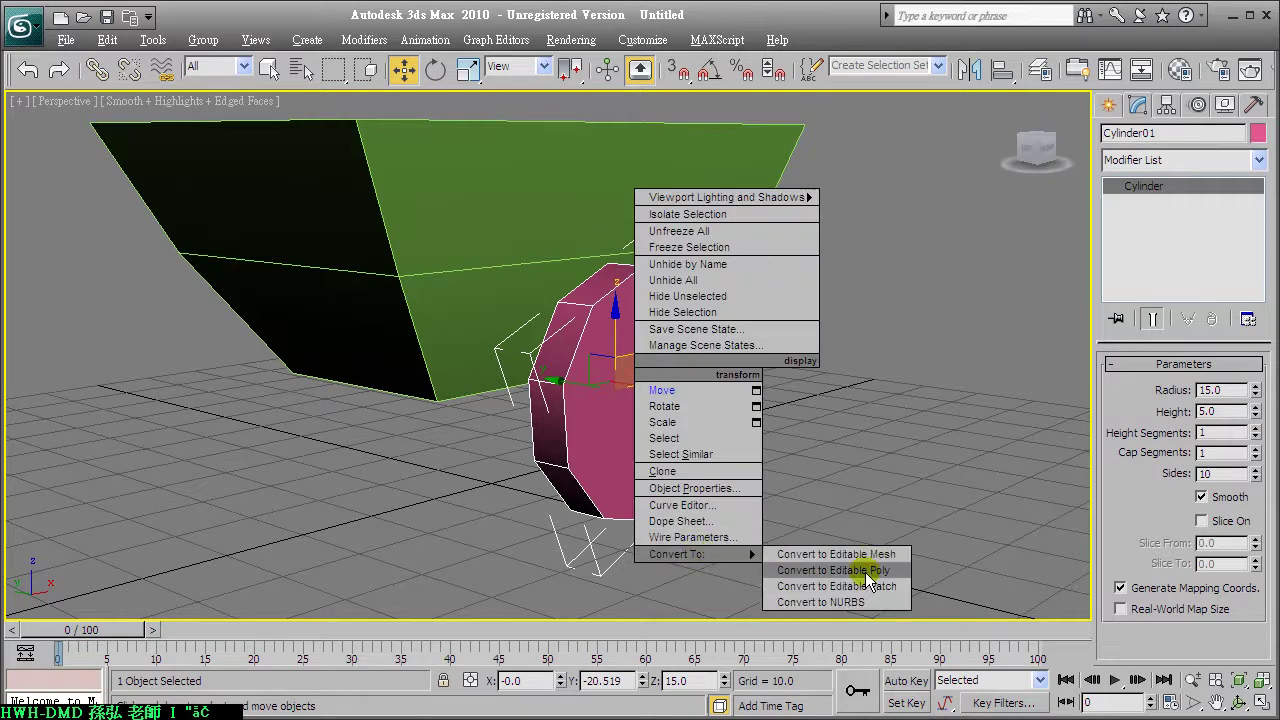
Step: Convert the cylinder to Editable Poly, then inset and collapse its front cap to a centre vertex
left_click(868, 572)
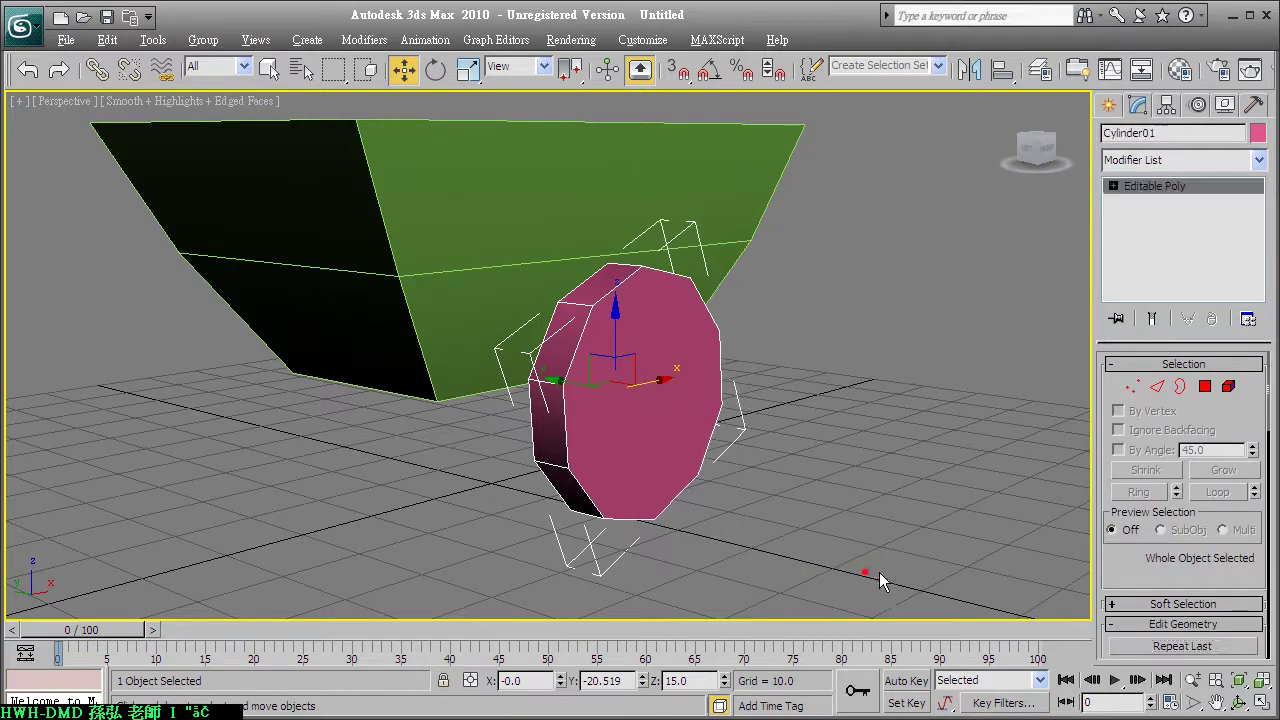
left_click(1204, 386)
left_click(679, 387)
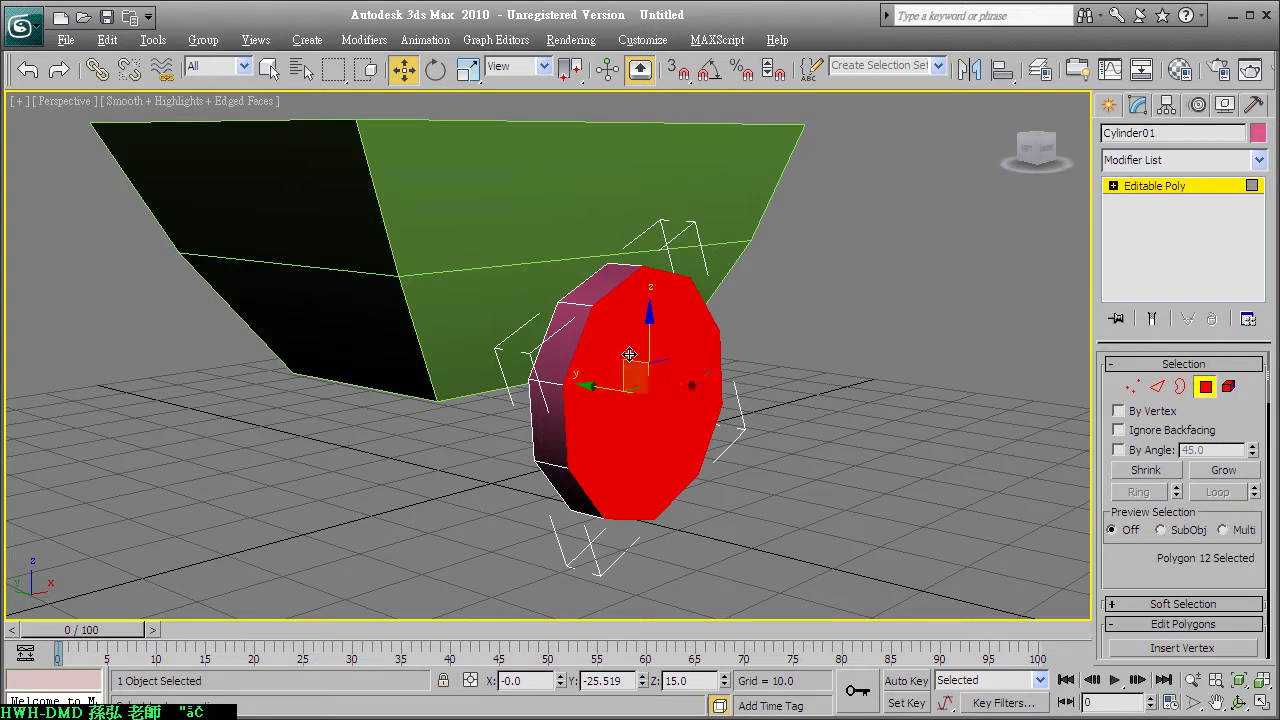
scroll(1260, 580, "down", 5)
left_click(1214, 430)
left_click_drag(700, 373, 662, 389)
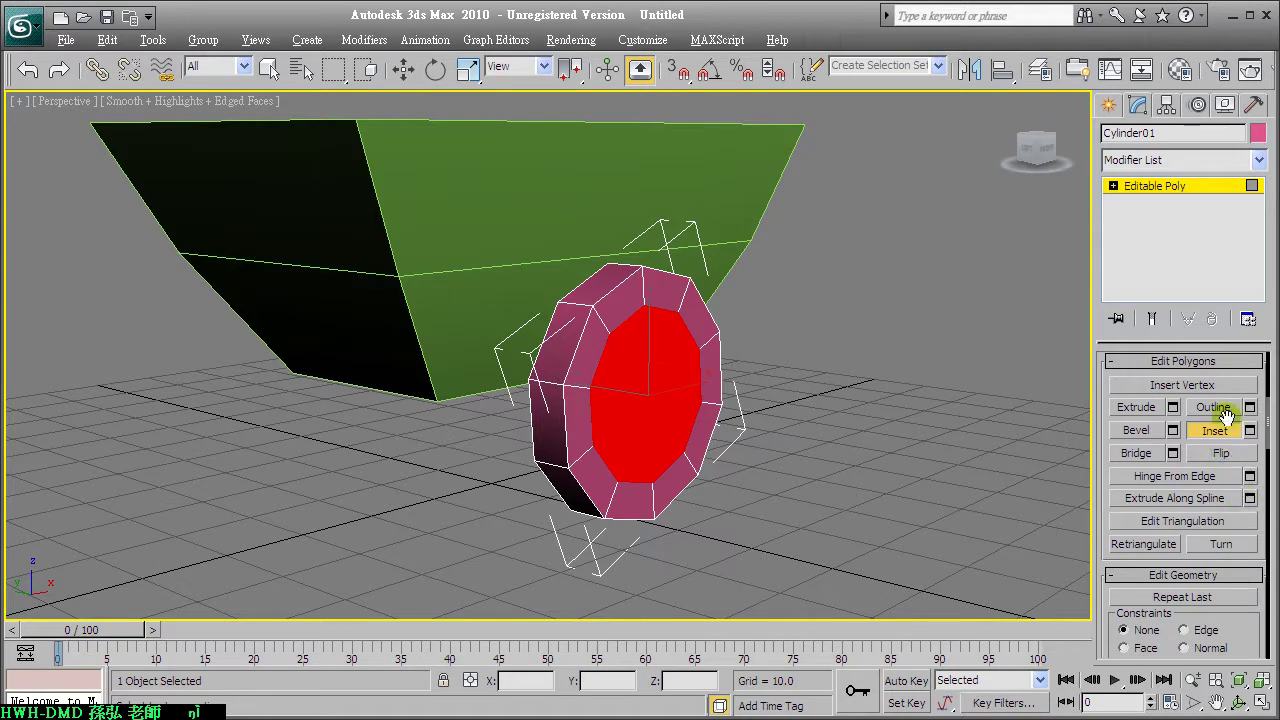
scroll(1250, 560, "down", 4)
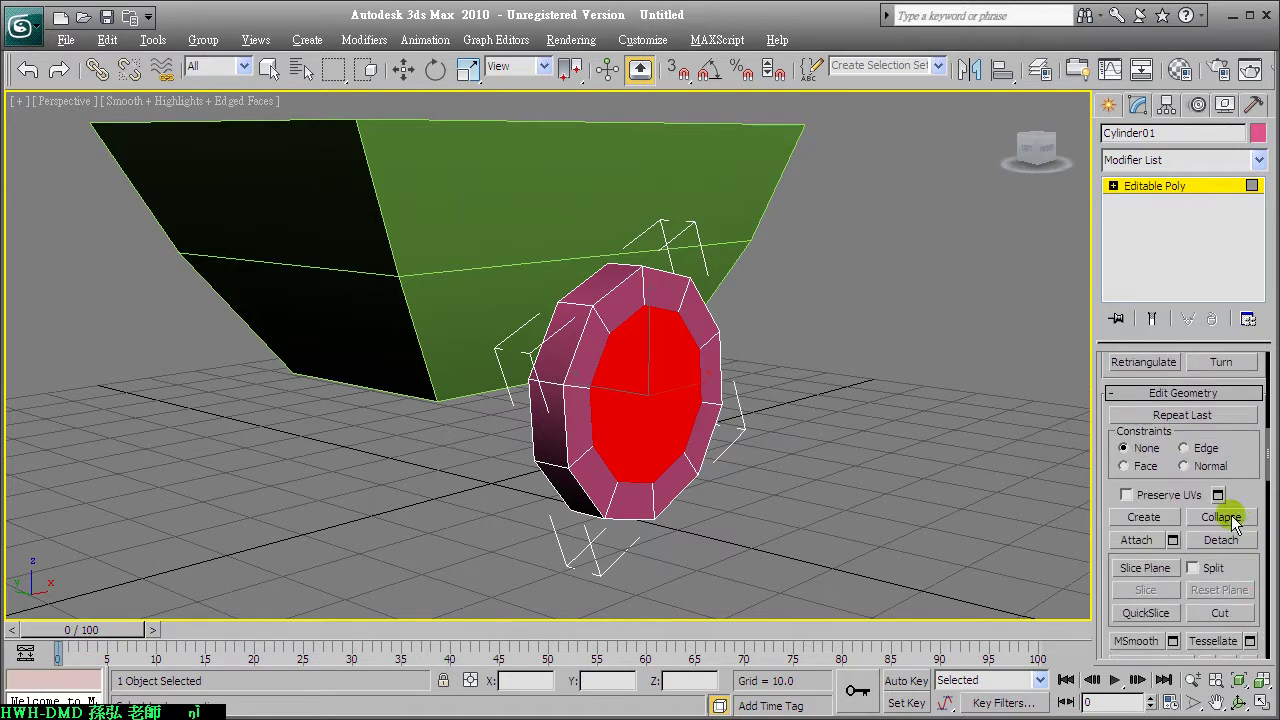
left_click(1230, 518)
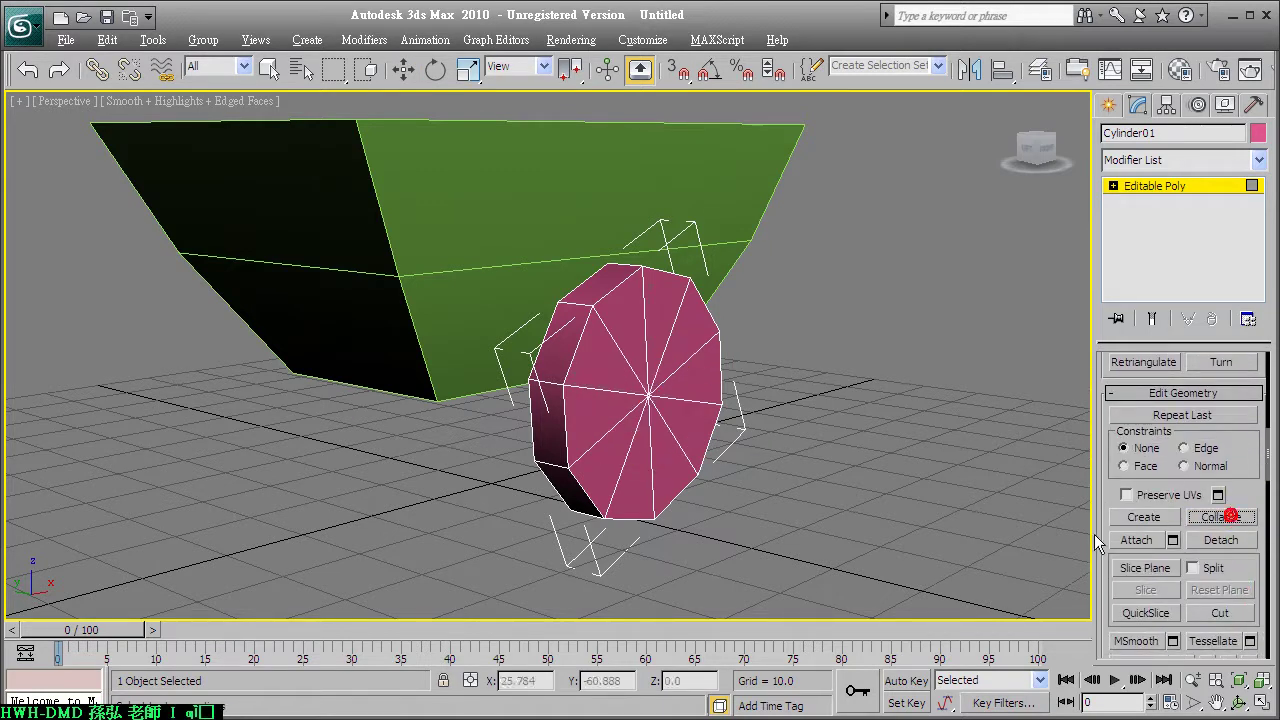
left_click(1113, 186)
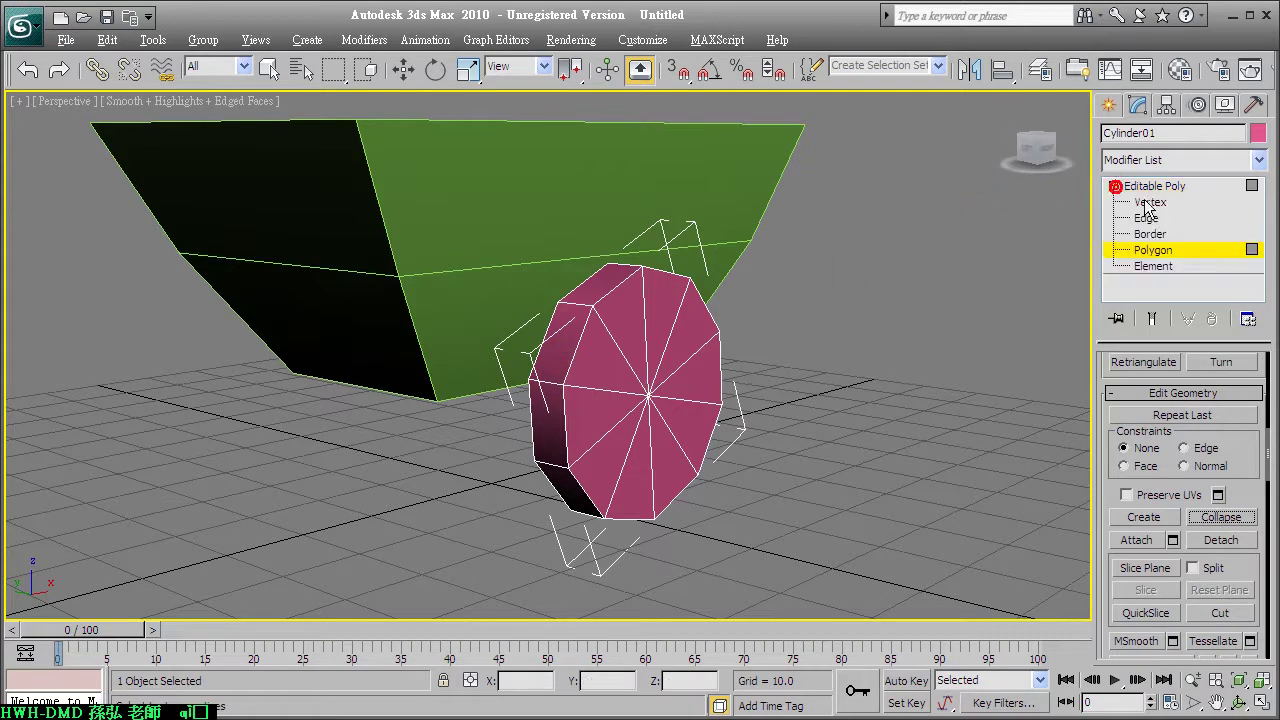
left_click(1145, 201)
left_click(649, 395)
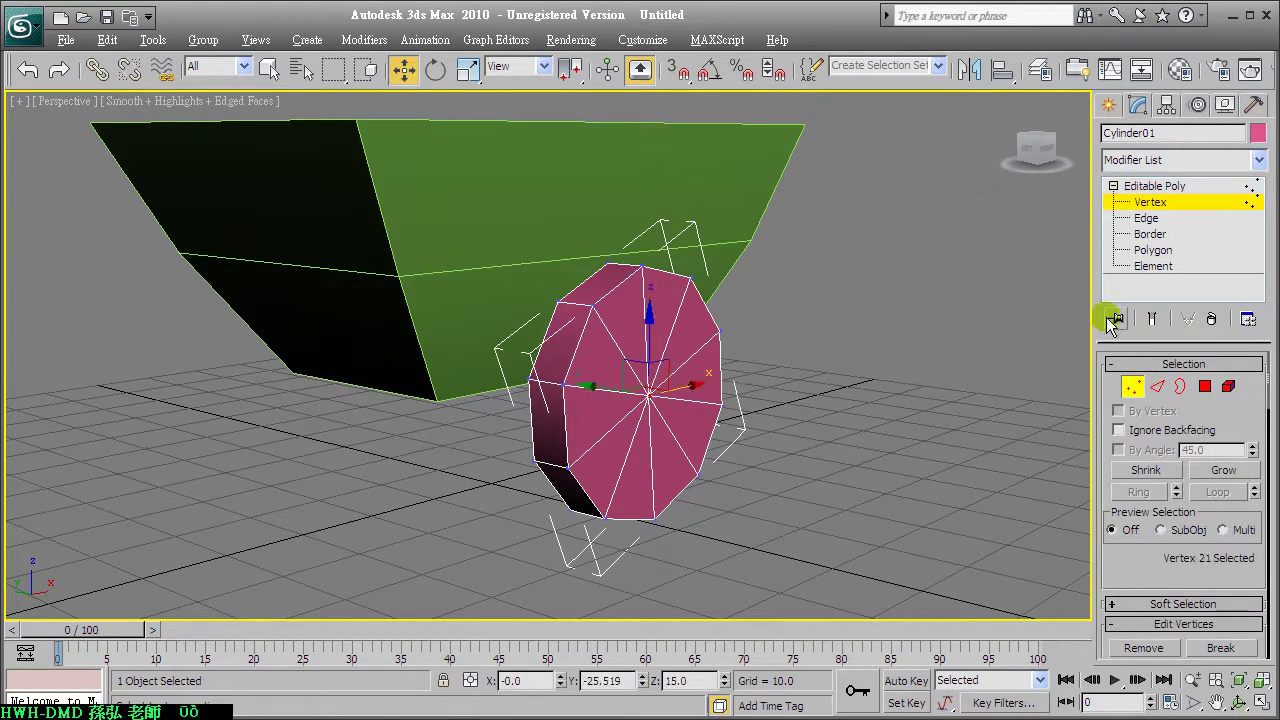
left_click(1171, 201)
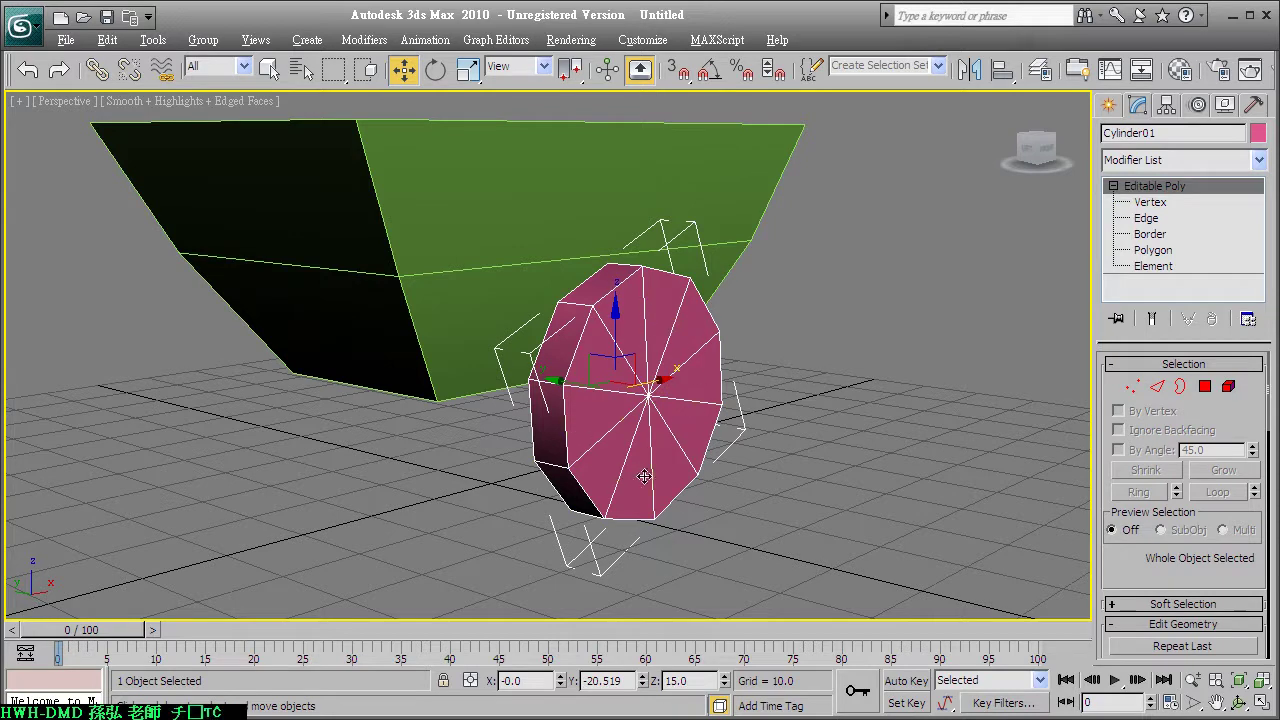
Step: Inset and collapse the cylinder's back cap to a centre vertex as well
mouse_move(677, 374)
middle_mouse_down("alt")
mouse_move(624, 374)
mouse_move(760, 380)
mouse_move(849, 349)
mouse_move(849, 363)
middle_mouse_up("alt")
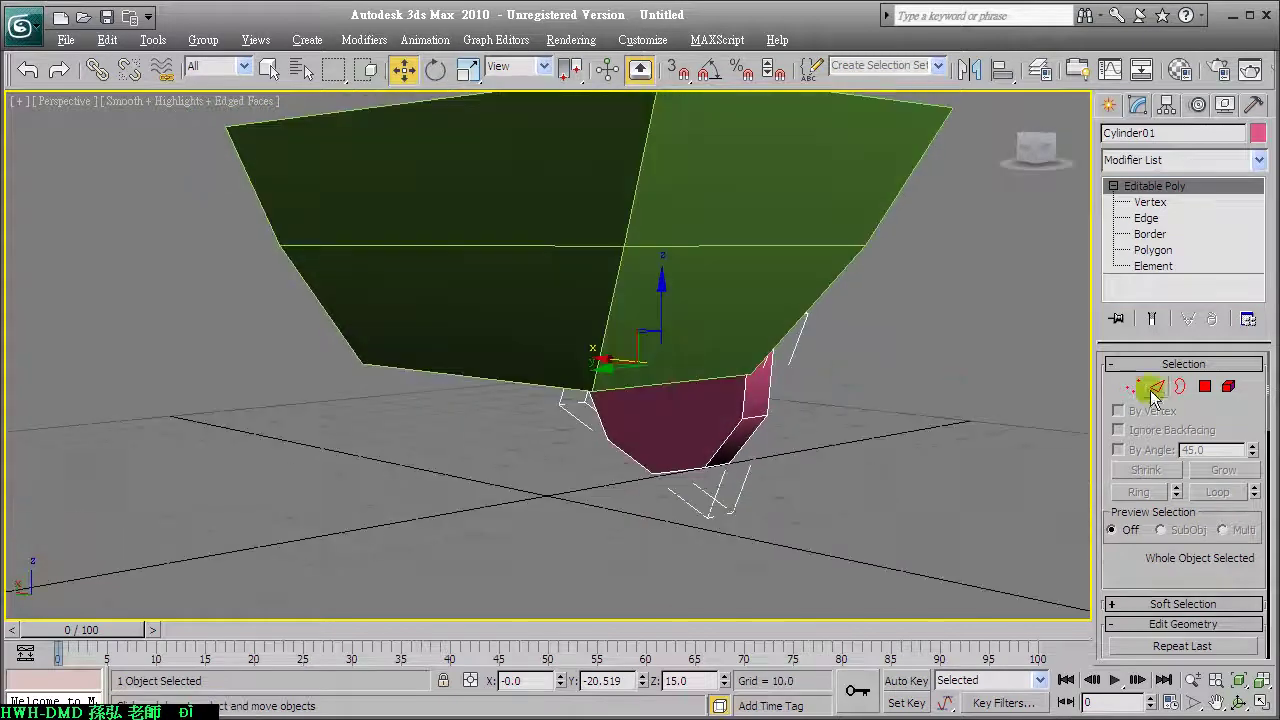
left_click(1205, 386)
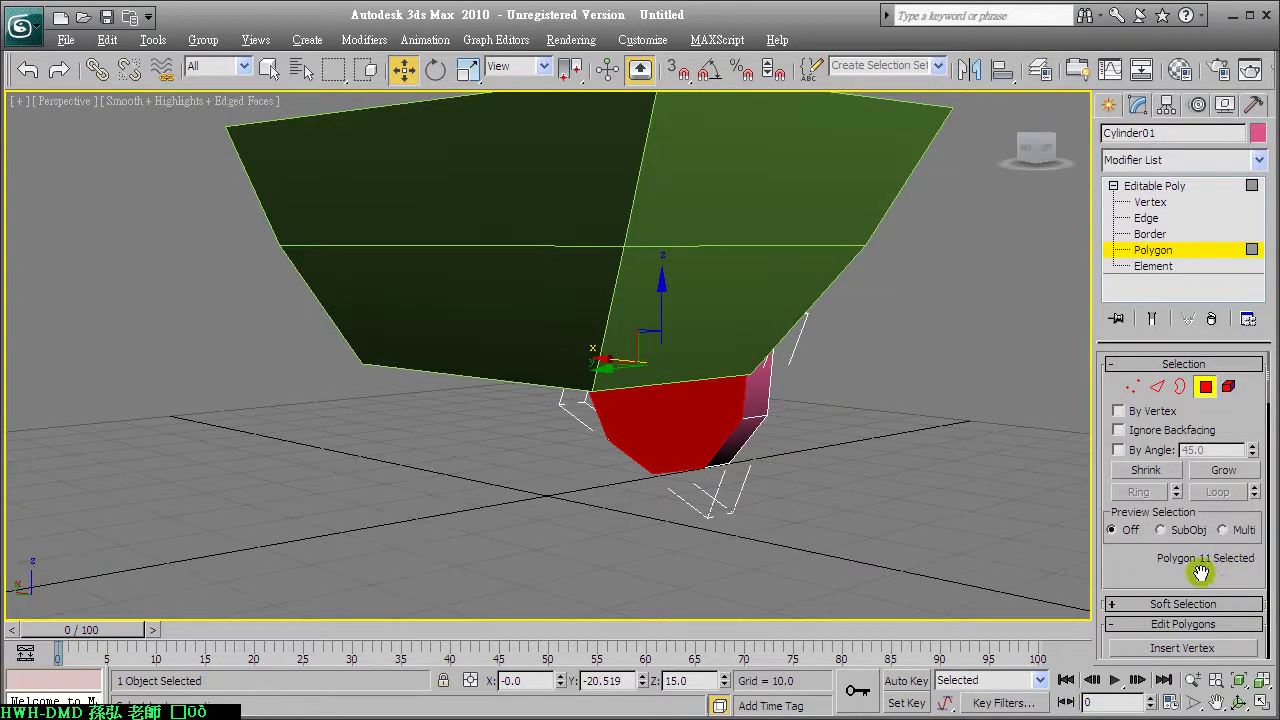
scroll(1201, 573, "down", 5)
left_click(1214, 410)
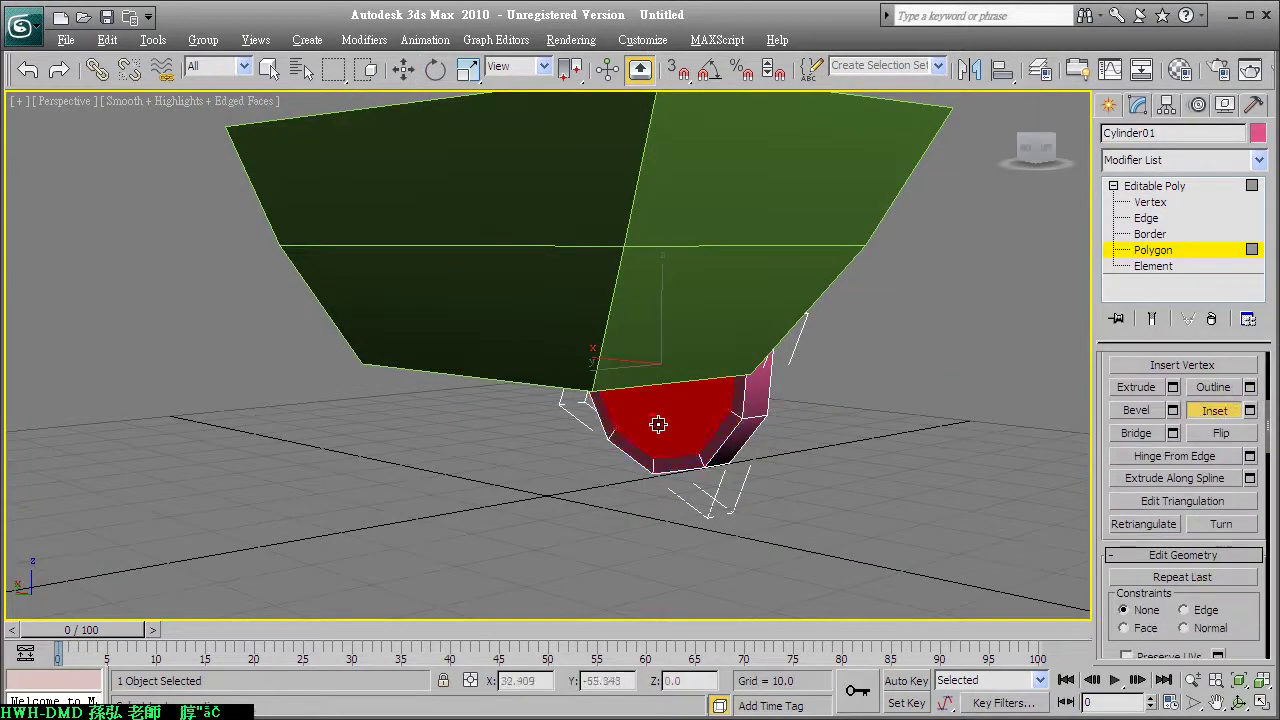
left_click_drag(1180, 625, 1180, 505)
left_click(1220, 558)
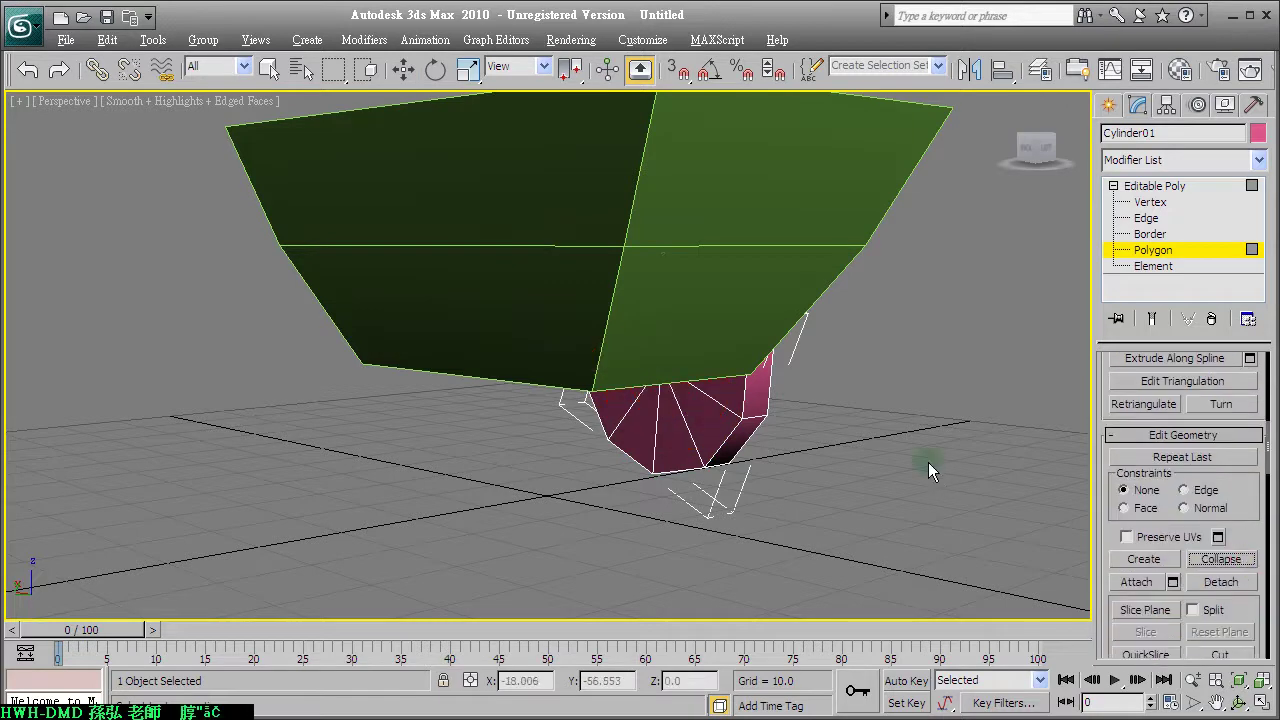
middle_click_drag(928, 463, 564, 342, "alt")
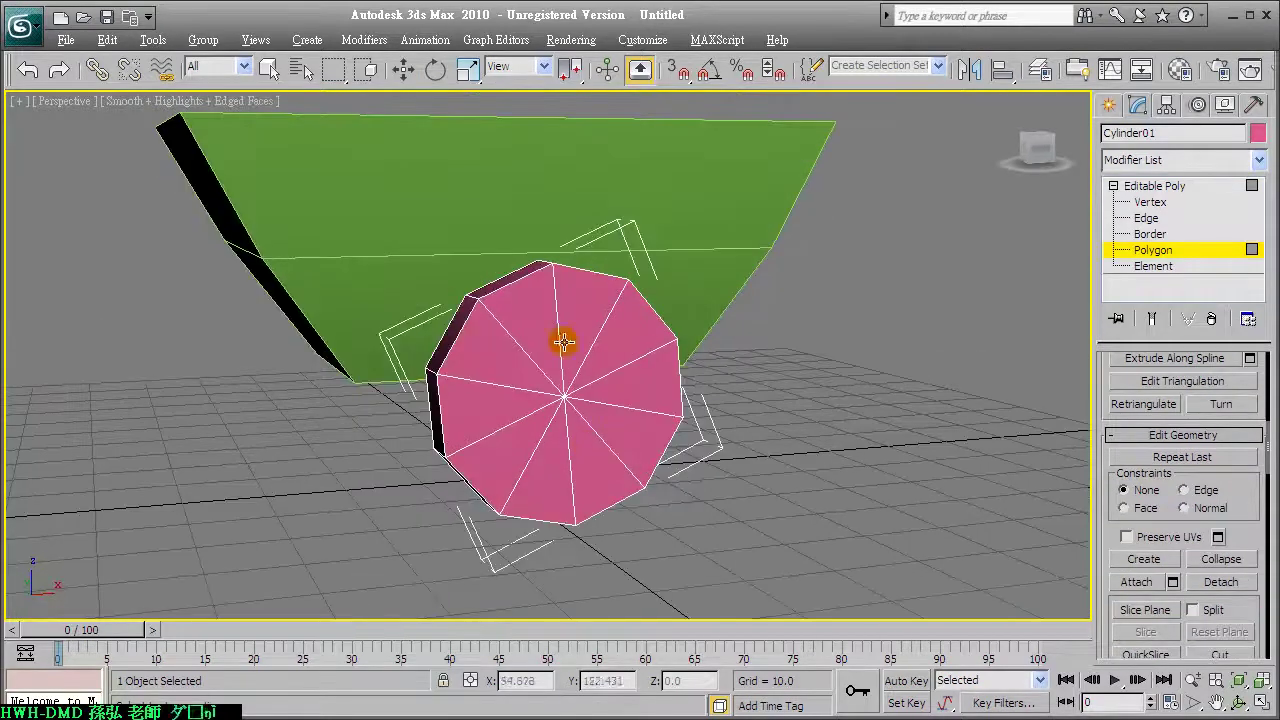
mouse_move(508, 286)
middle_mouse_down("alt")
mouse_move(533, 347)
mouse_move(672, 384)
middle_mouse_up("alt")
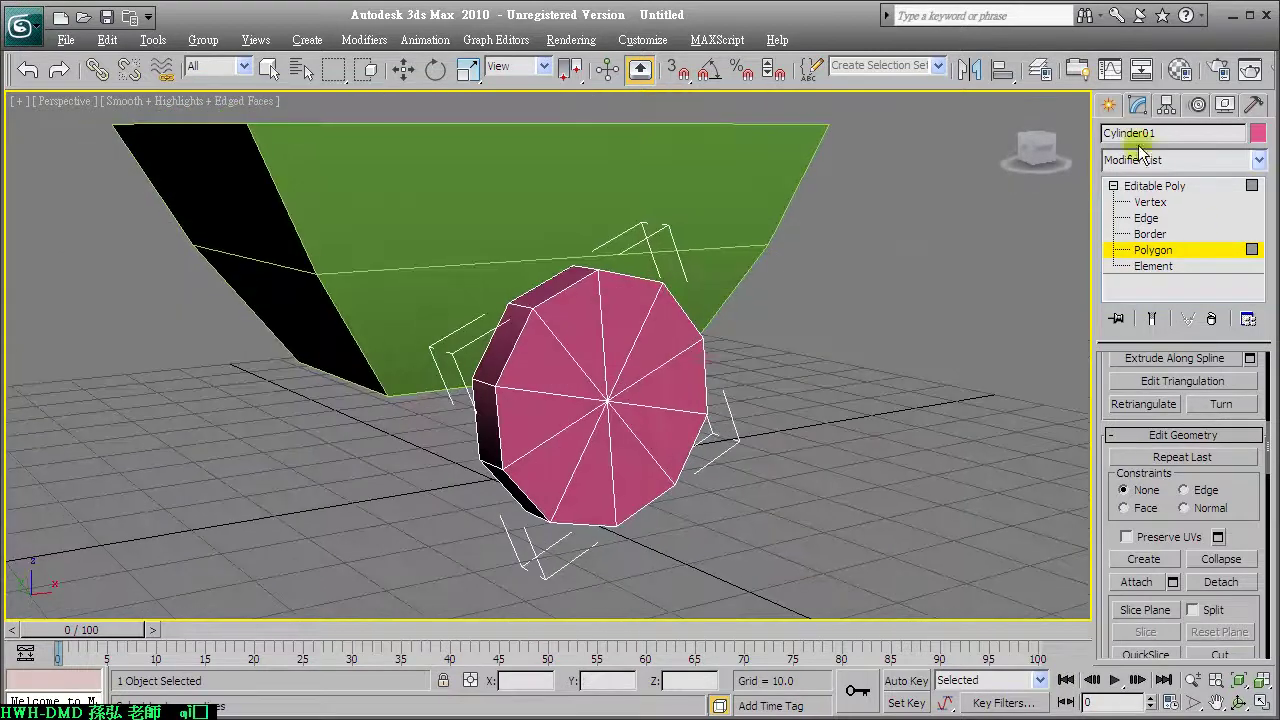
left_click(1108, 104)
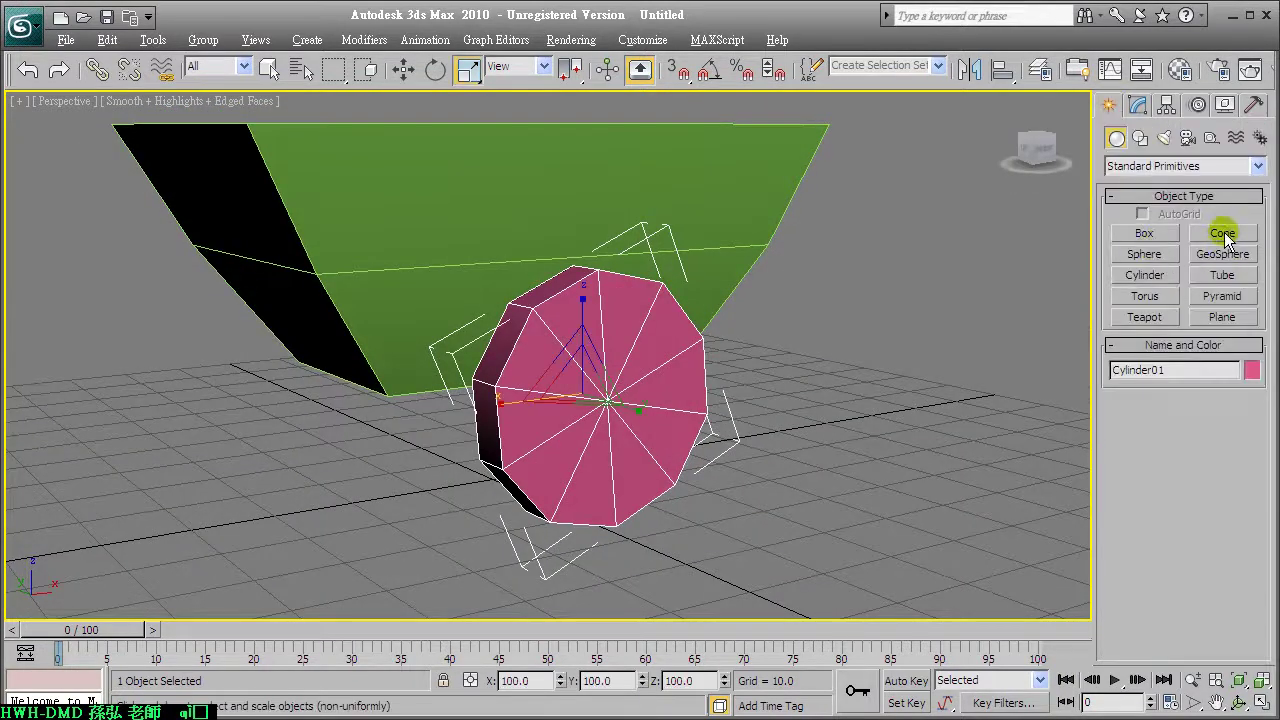
Step: Choose Cone with AutoGrid off and frame the wheel's centre in the Front view
left_click(1224, 233)
key("alt+w")
middle_click_drag(451, 390, 348, 452)
middle_click_drag(886, 234, 877, 237)
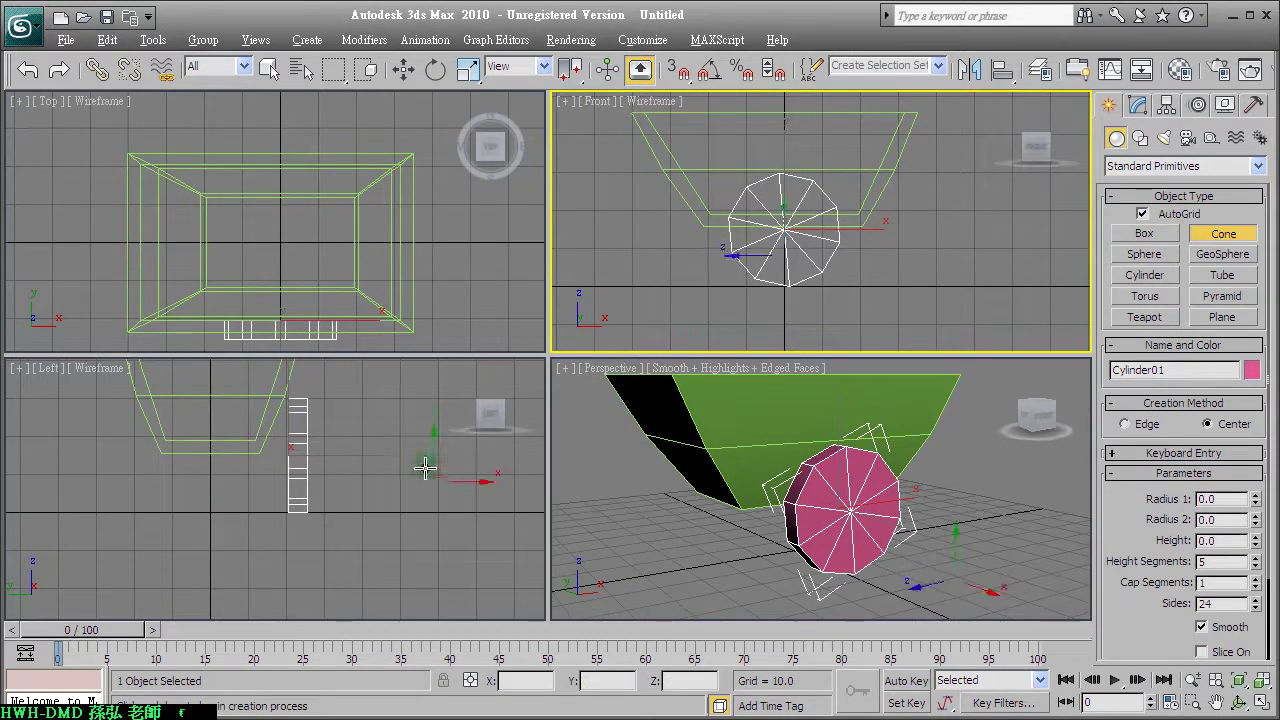
left_click(1142, 213)
scroll(740, 235, "up", 3)
scroll(745, 240, "up", 3)
scroll(739, 246, "up", 3)
middle_click_drag(739, 246, 829, 263)
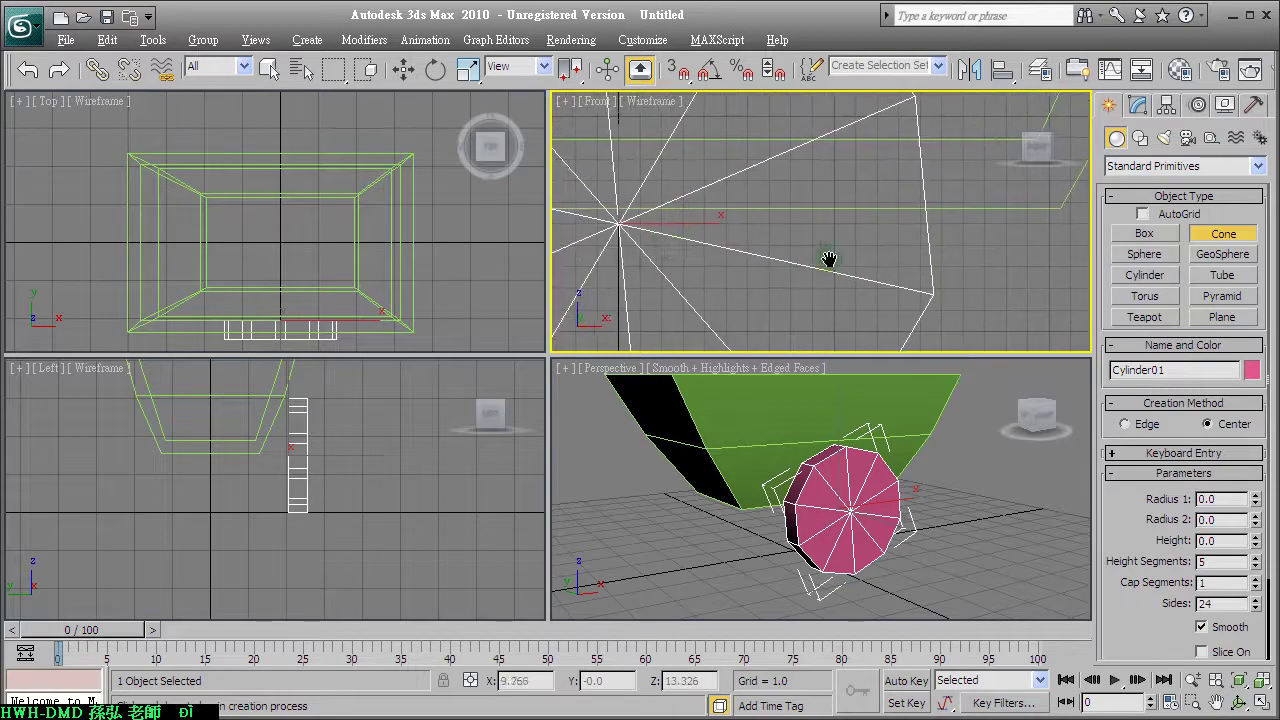
middle_click_drag(689, 246, 693, 222)
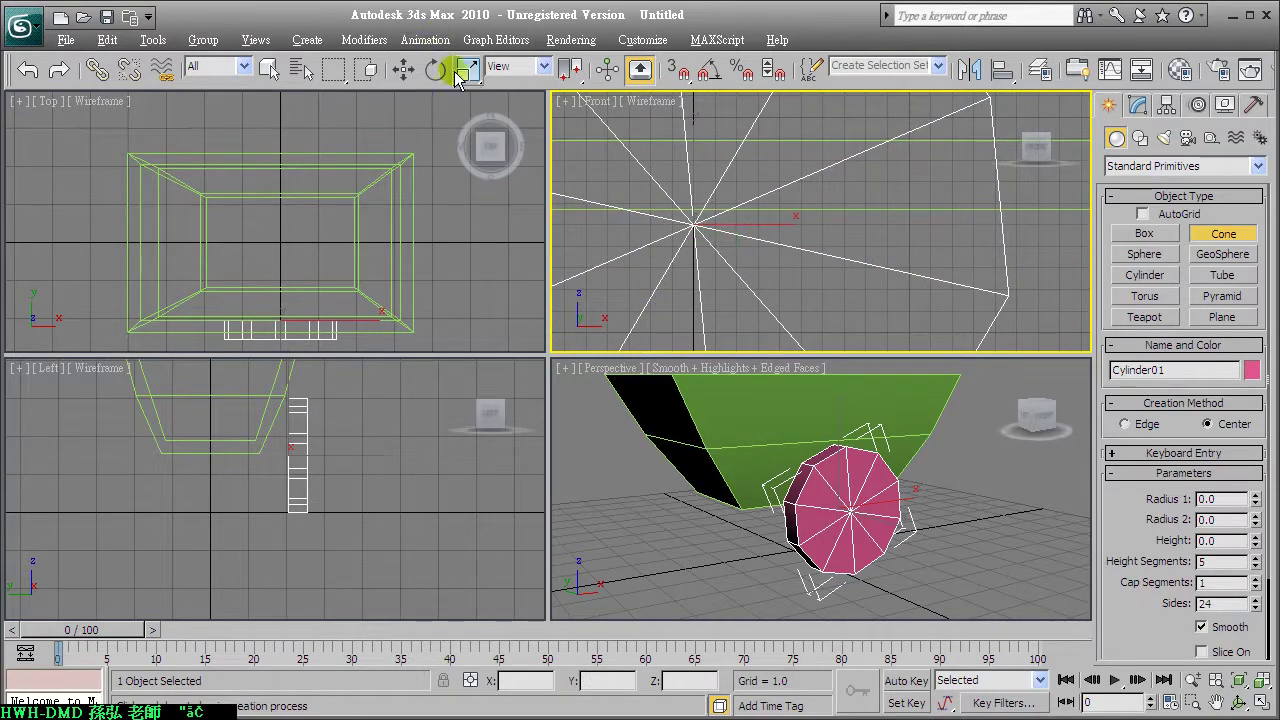
Step: With 3D Snap on, drag out Cone01 at the wheel's centre
left_click(668, 70)
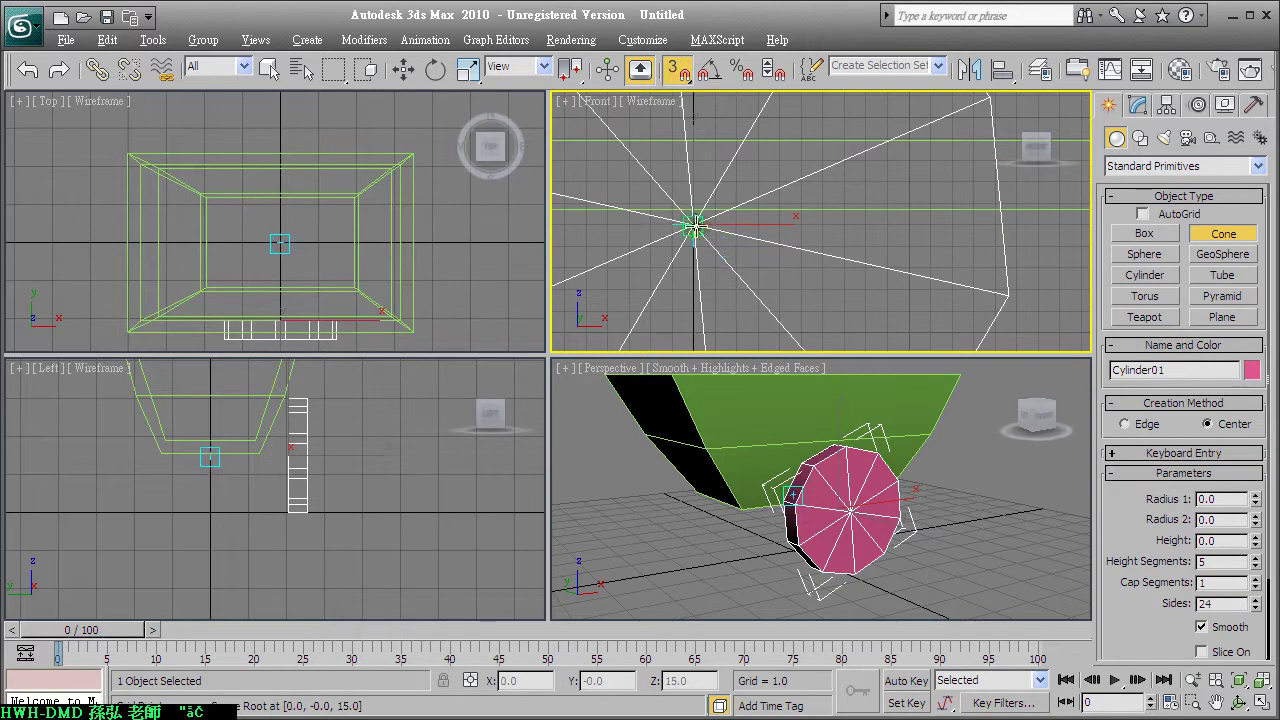
mouse_move(693, 222)
left_mouse_down()
mouse_move(735, 224)
mouse_move(722, 206)
left_mouse_up()
left_click(737, 228)
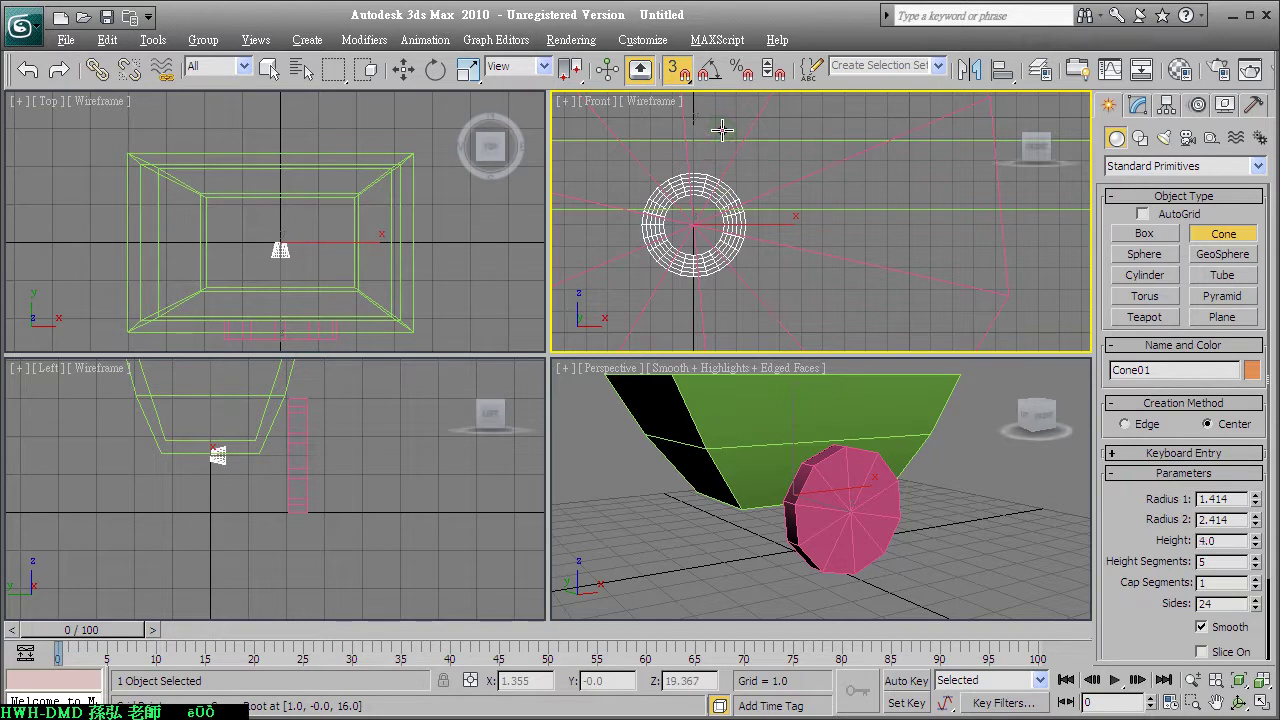
Step: Slide the cone onto the wheel's centre in the Left view and turn snapping off
right_click(290, 514)
key("r")
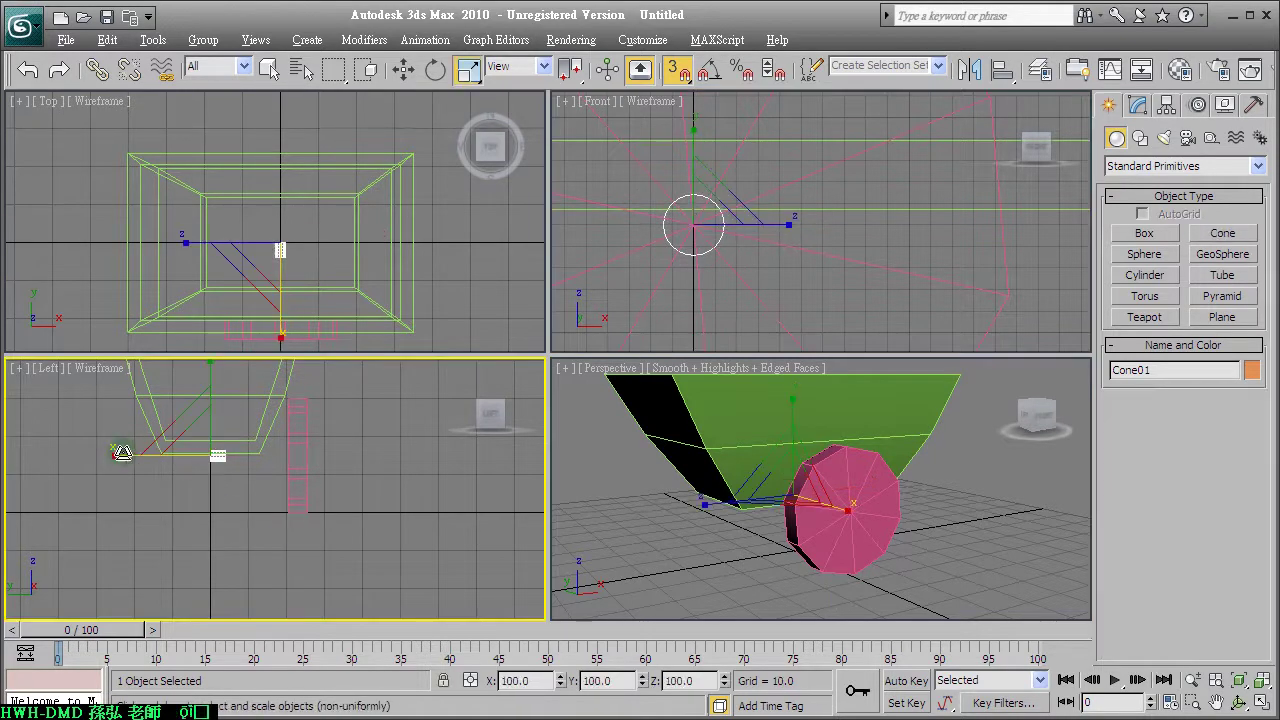
key("w")
left_click_drag(171, 455, 298, 452)
key("s")
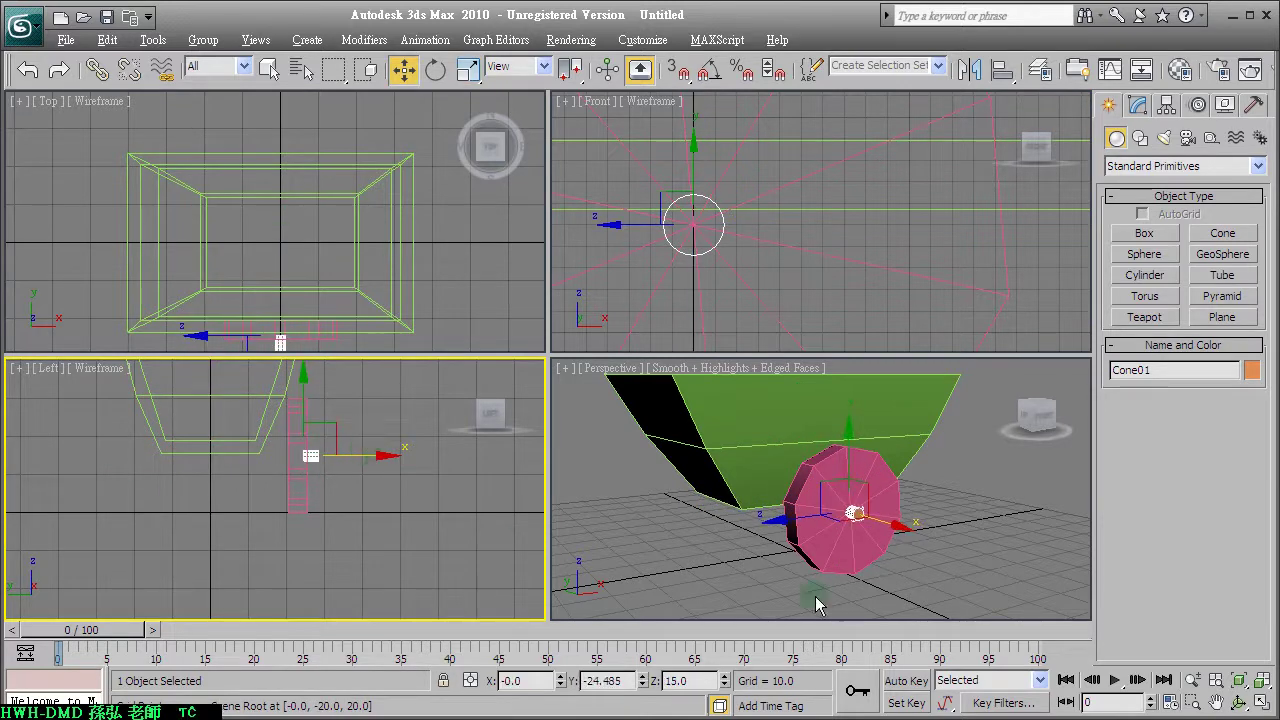
scroll(890, 580, "up", 5)
middle_click_drag(890, 580, 857, 522)
key("alt+w")
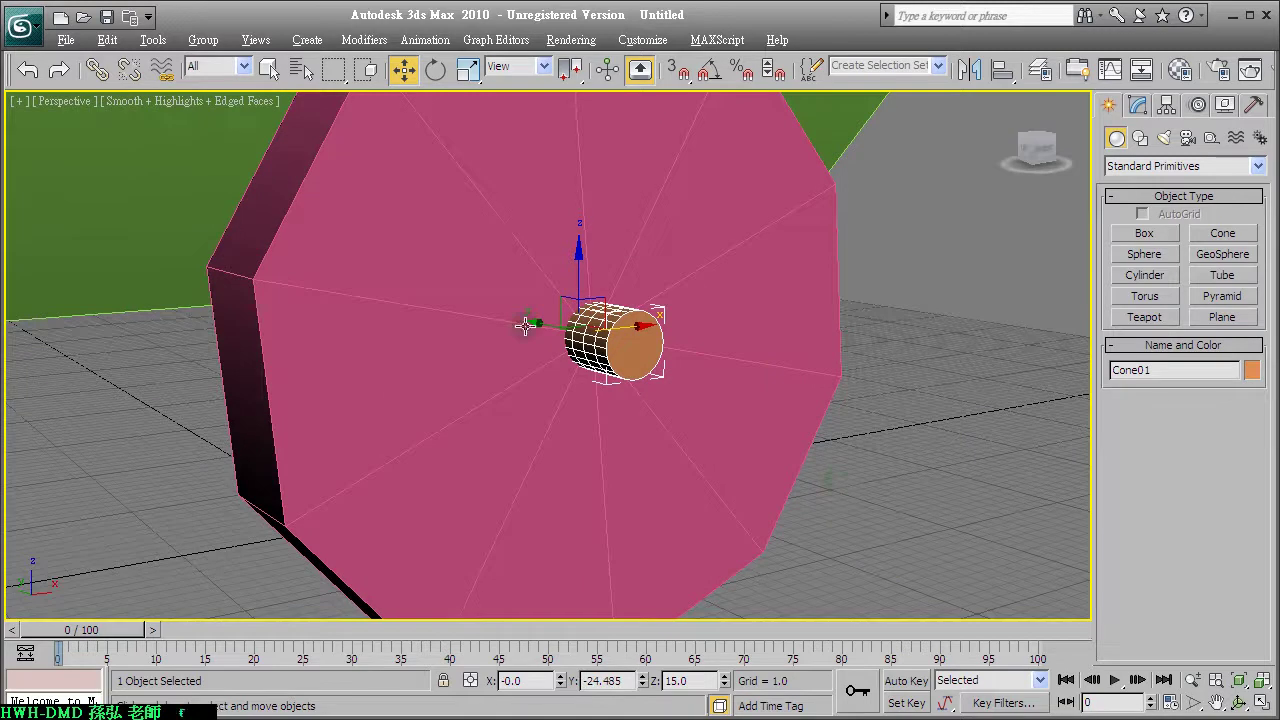
Step: Set the cone's Radius 1 to 2.305, Height Segments to 1 and Sides to 7
left_click(1137, 105)
mouse_move(1255, 392)
left_mouse_down()
mouse_move(1256, 200)
mouse_move(1257, 343)
mouse_move(1264, 321)
left_mouse_up()
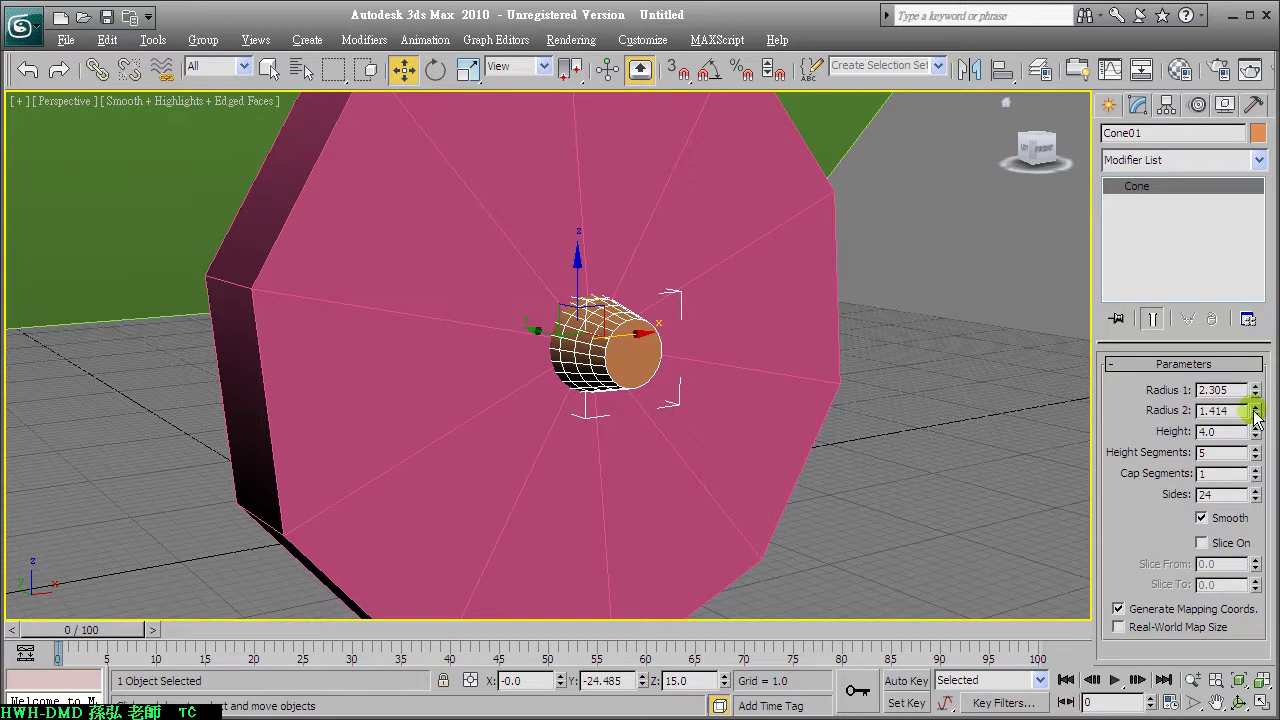
middle_click_drag(560, 340, 692, 366, "alt")
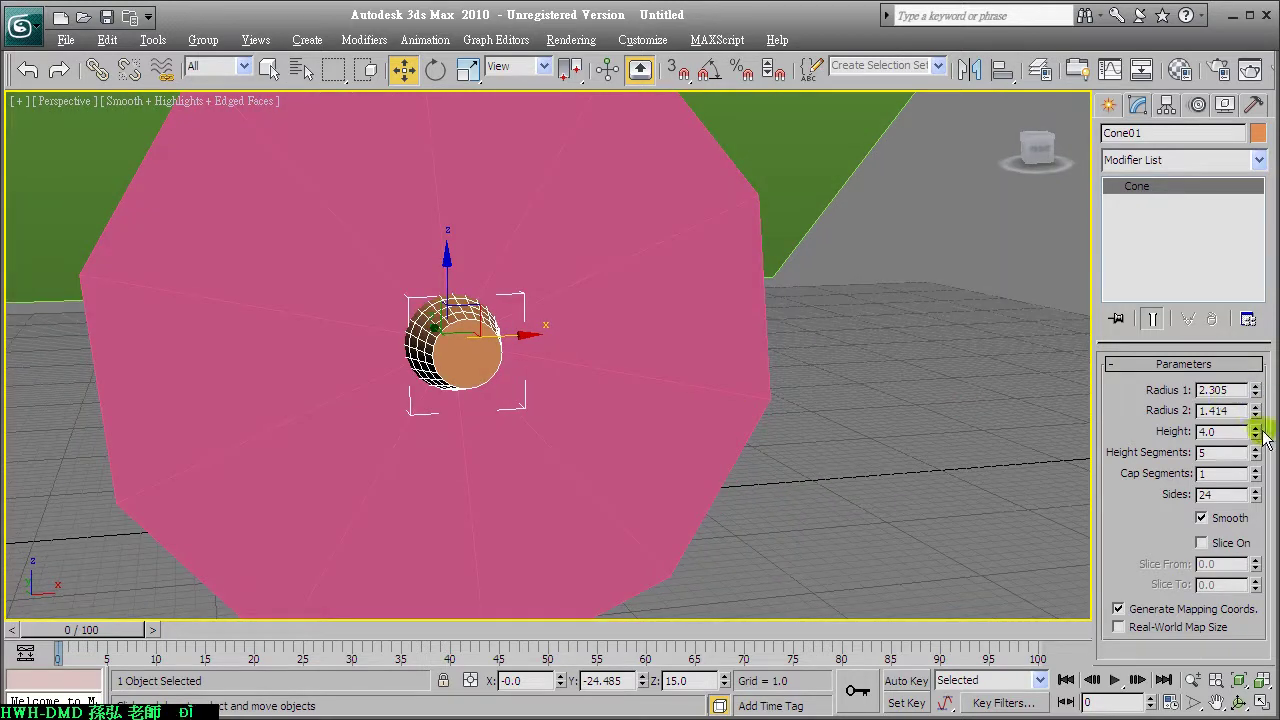
left_click_drag(1256, 452, 1256, 485)
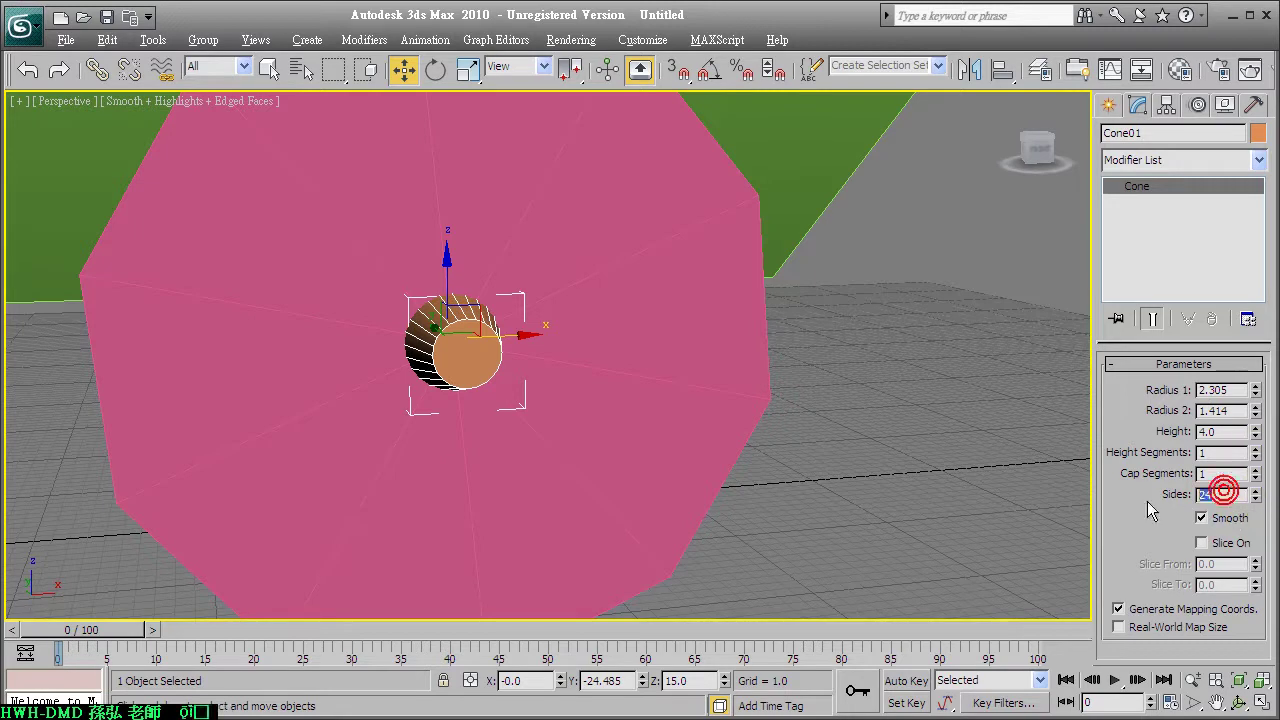
left_click(1222, 494)
type("7")
key("Return")
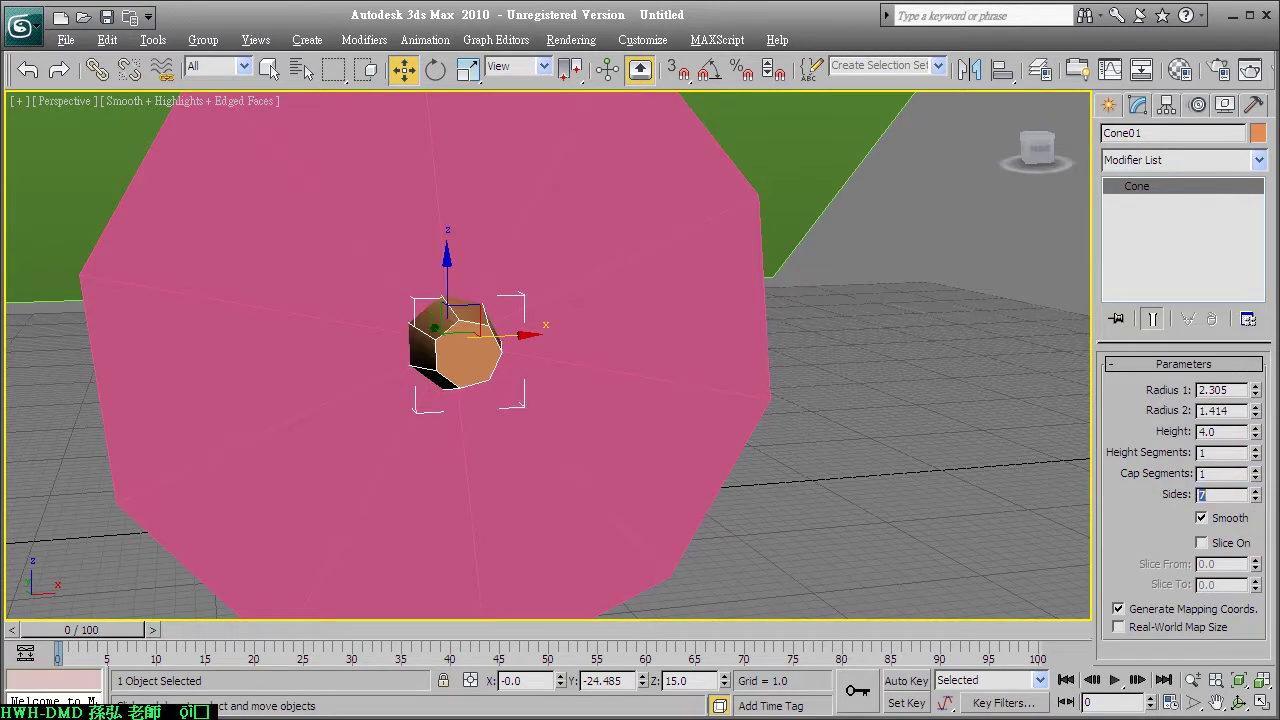
Step: Adjust the cone to a height of 2.654 and Radius 2 of 1.683
scroll(398, 344, "down", 2)
scroll(410, 378, "down", 2)
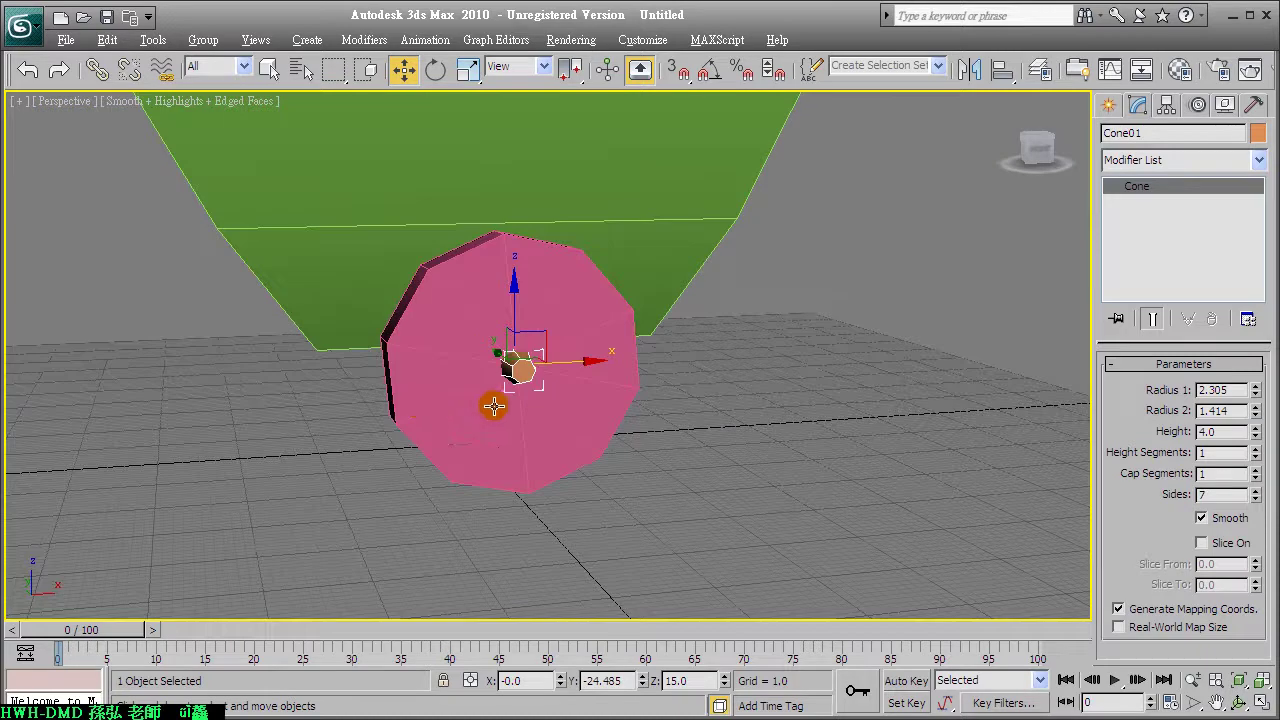
scroll(428, 384, "down", 2)
scroll(437, 386, "down", 2)
scroll(470, 380, "up", 5)
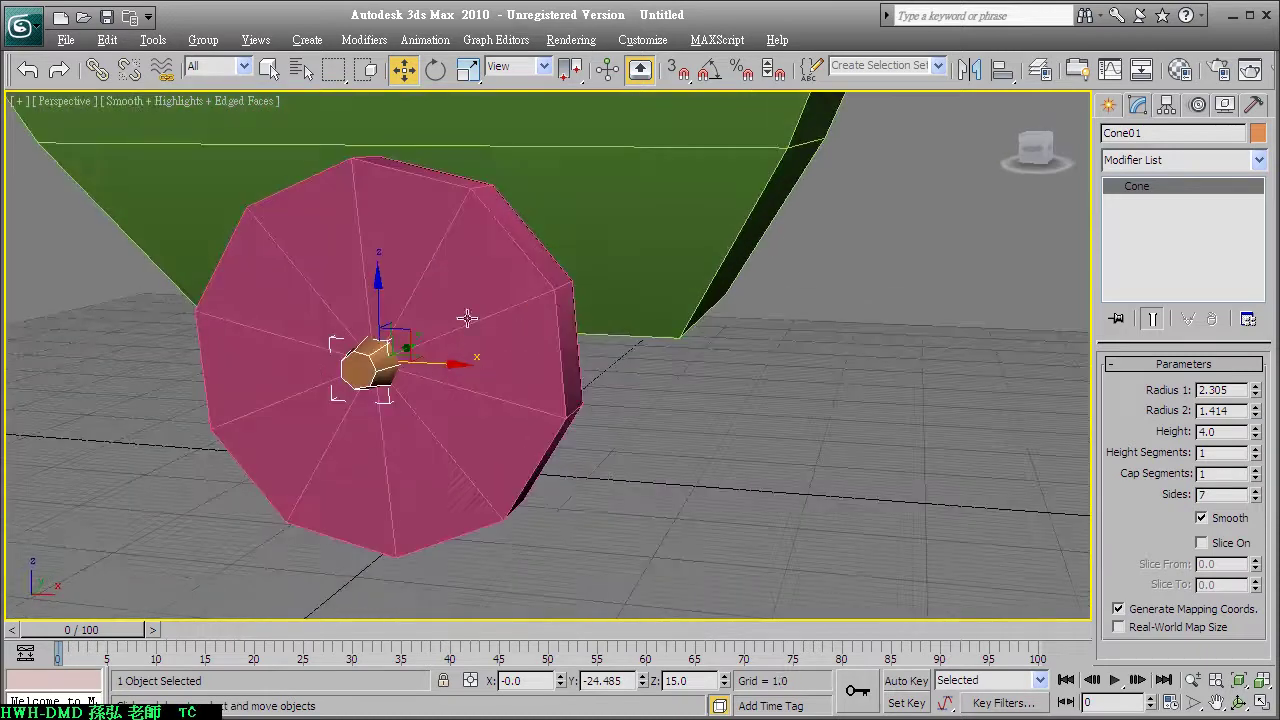
middle_click_drag(372, 349, 857, 357, "alt")
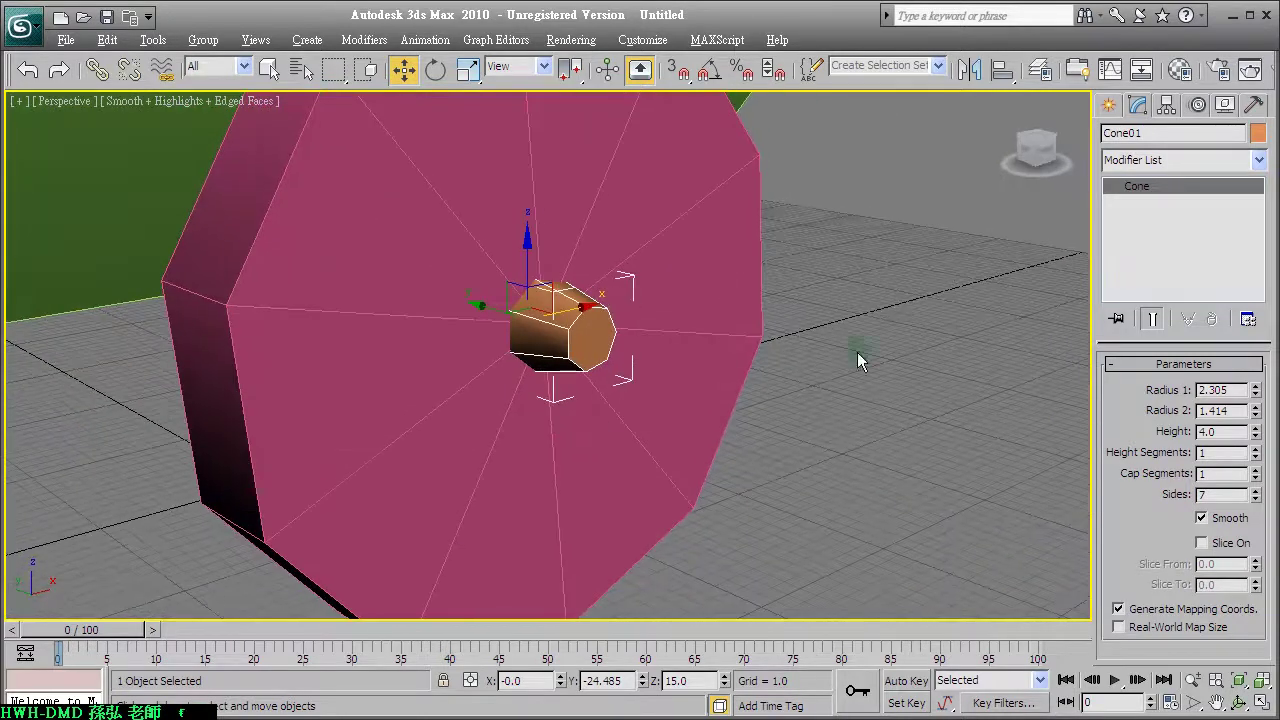
left_click_drag(1256, 431, 1251, 468)
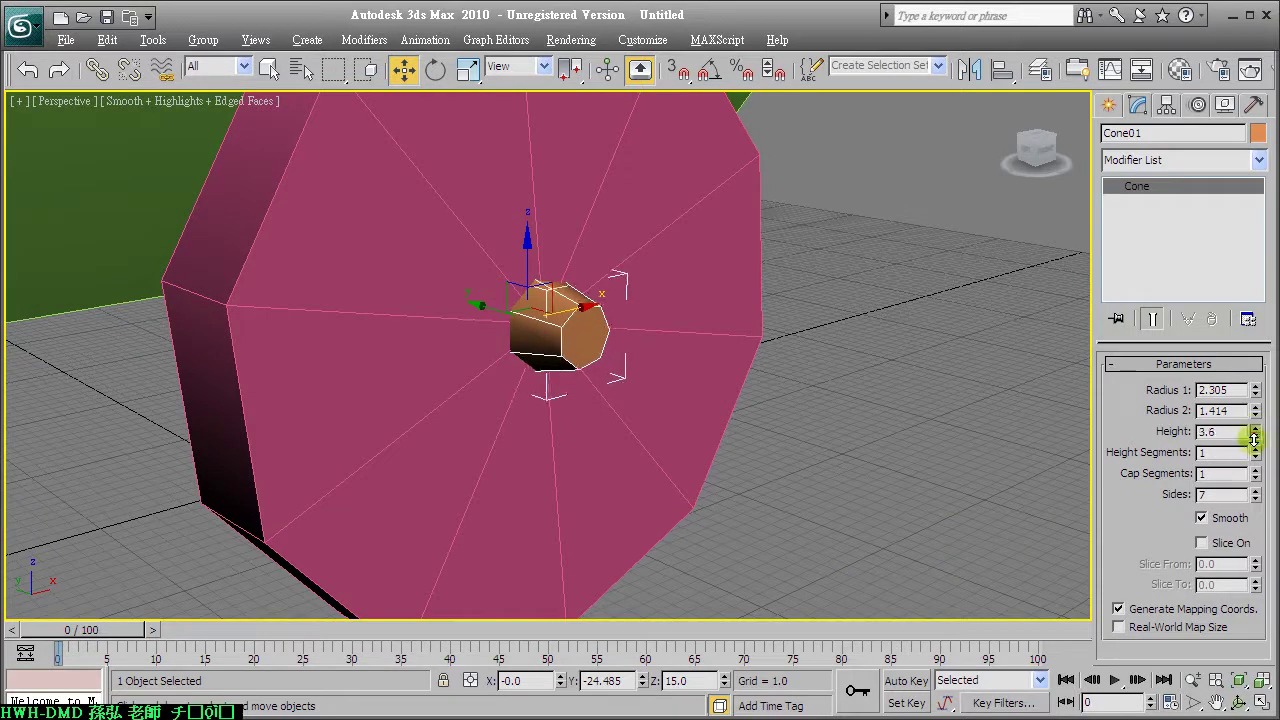
middle_click_drag(554, 322, 589, 328, "alt")
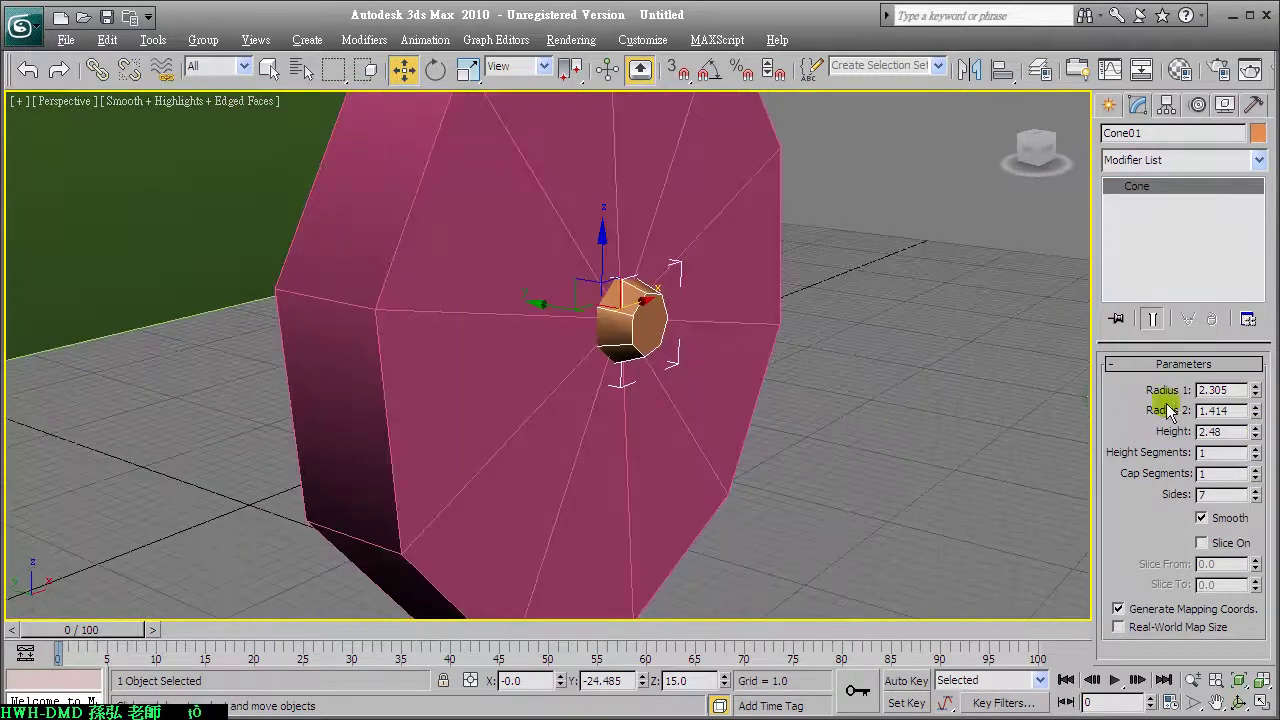
left_click_drag(1256, 410, 1252, 388)
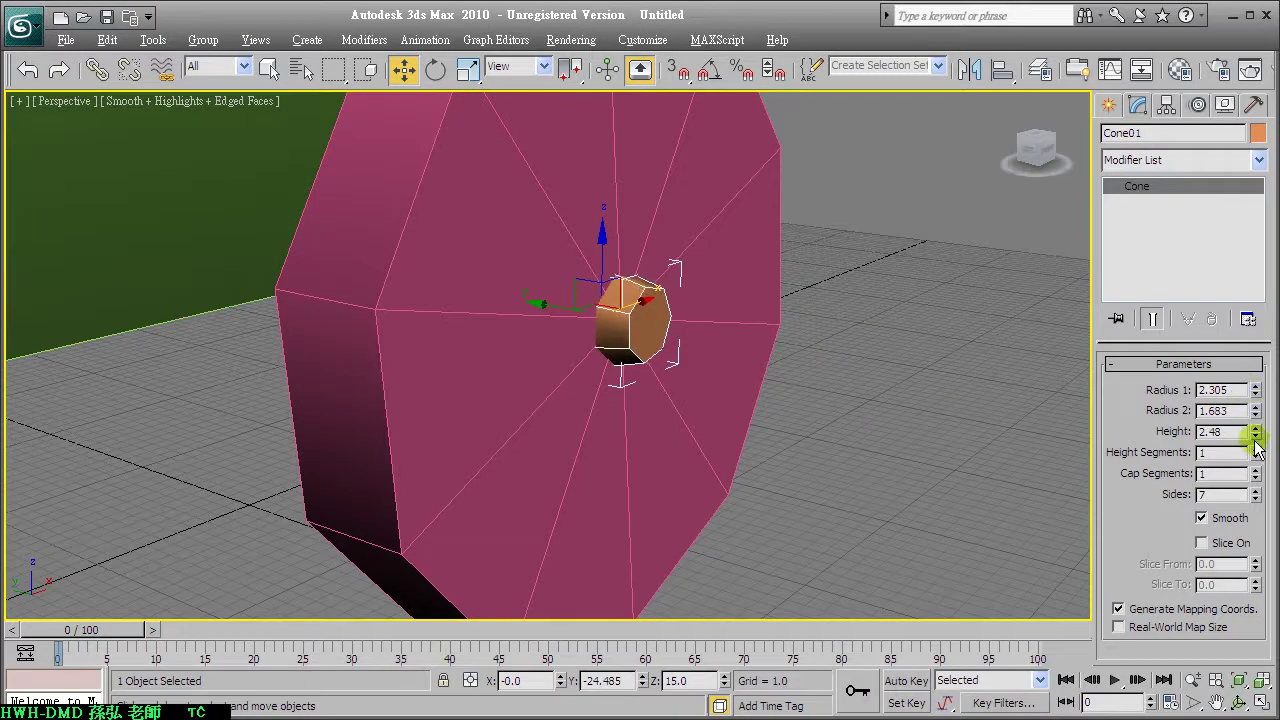
left_click_drag(1256, 438, 1257, 430)
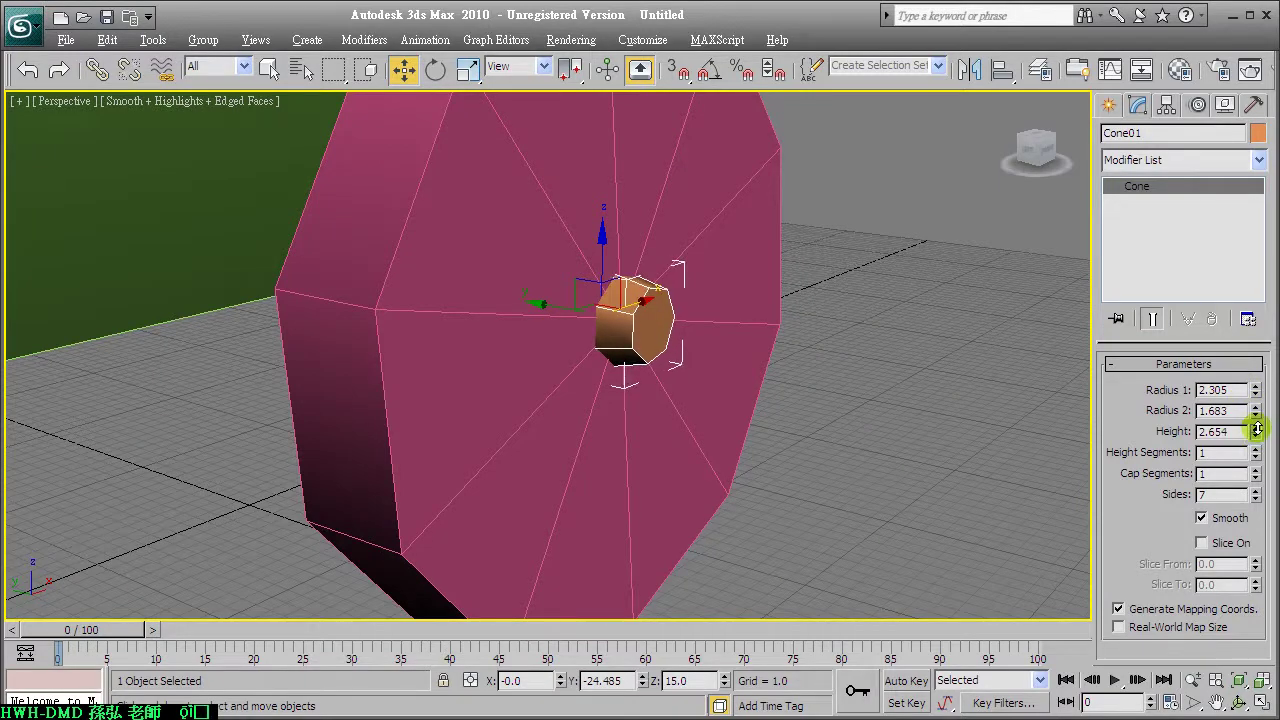
Step: Convert the cone to Editable Poly, then inset its end face and collapse it to a point
right_click(632, 315)
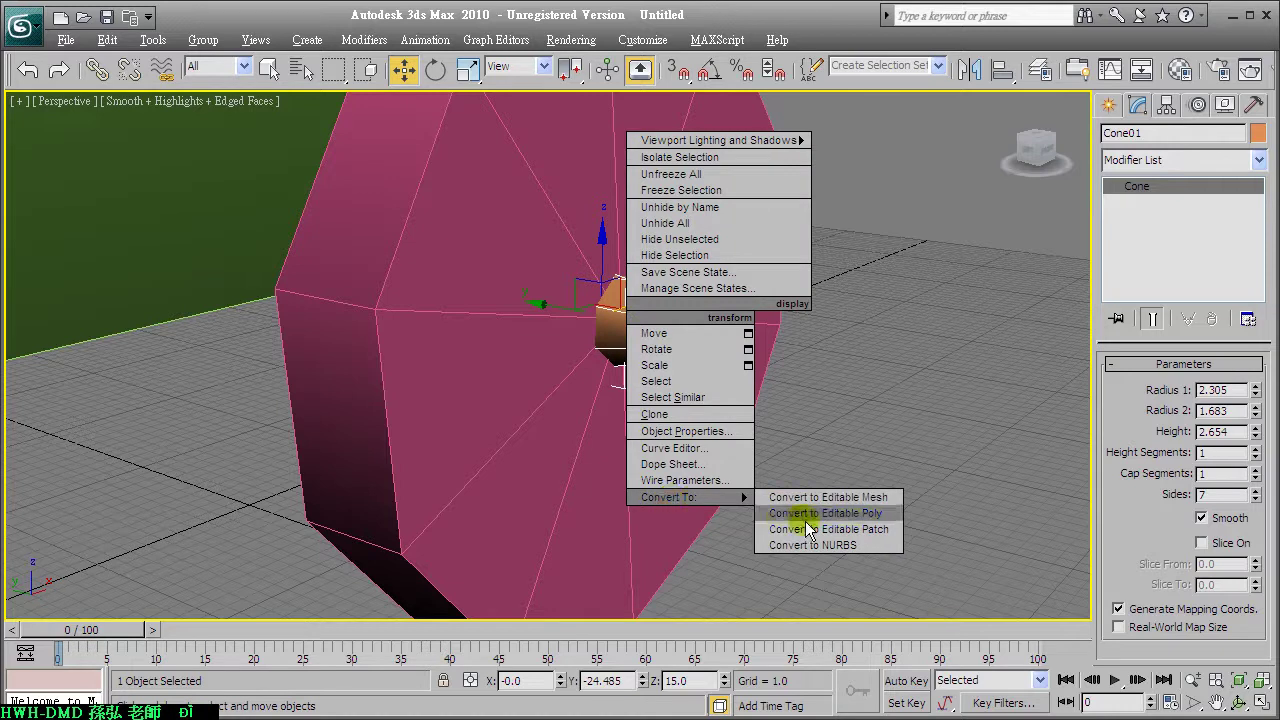
left_click(780, 505)
left_click(1205, 387)
left_click(661, 335)
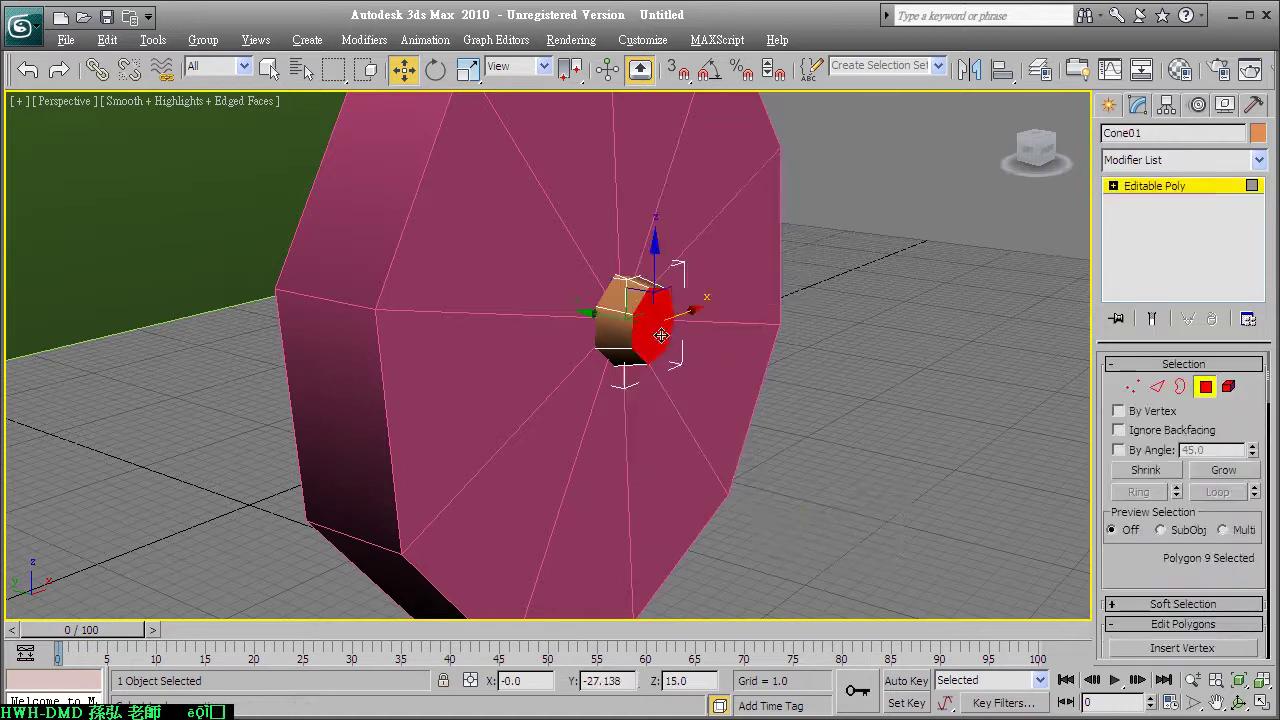
left_click_drag(1143, 571, 1143, 419)
left_click(1214, 541)
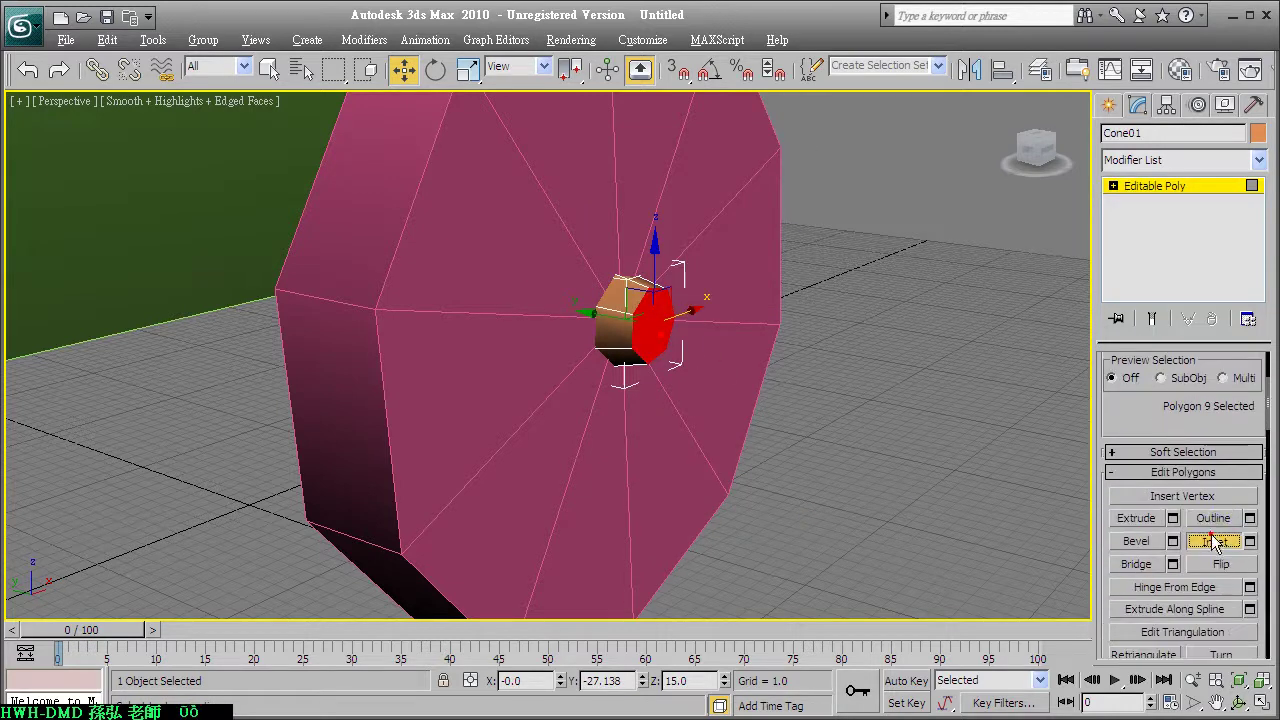
left_click_drag(648, 314, 651, 322)
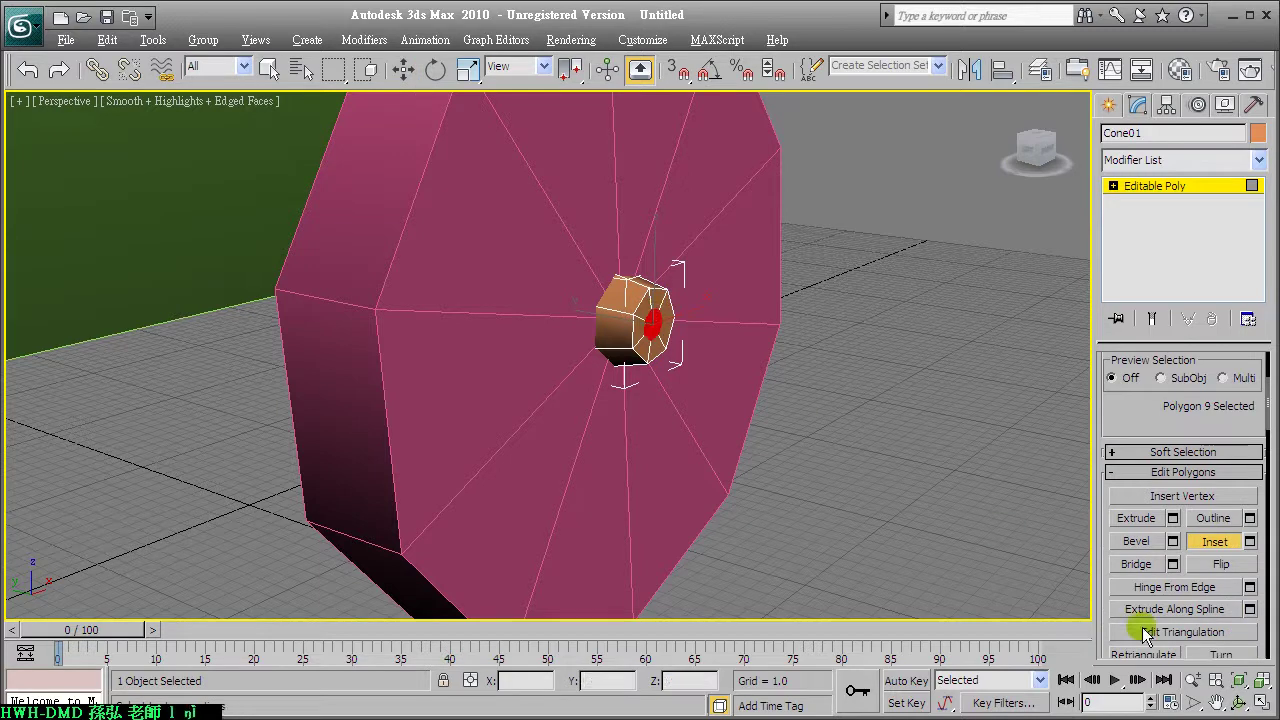
scroll(1245, 612, "down", 3)
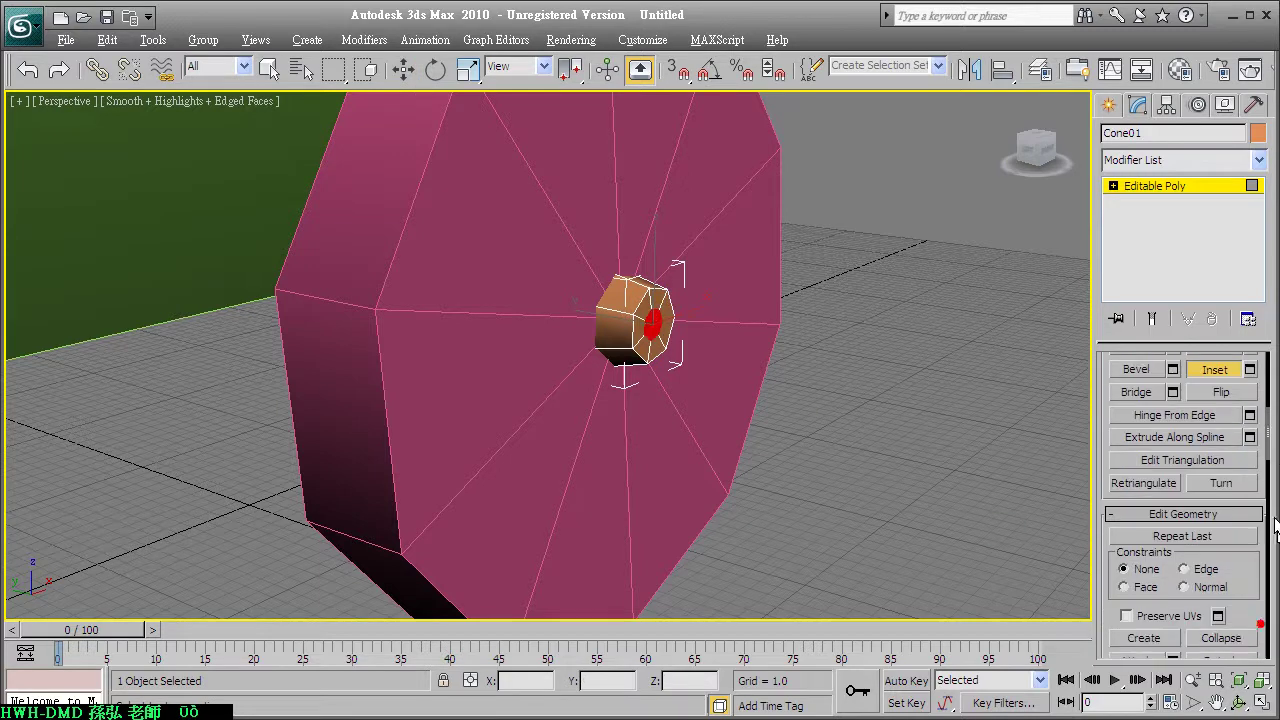
left_click(1238, 637)
Step: In wireframe, delete the cone's opposite end face, then leave Polygon mode and deselect
mouse_move(636, 341)
middle_mouse_down("alt")
mouse_move(686, 354)
mouse_move(659, 357)
mouse_move(757, 351)
middle_mouse_up("alt")
key("F3")
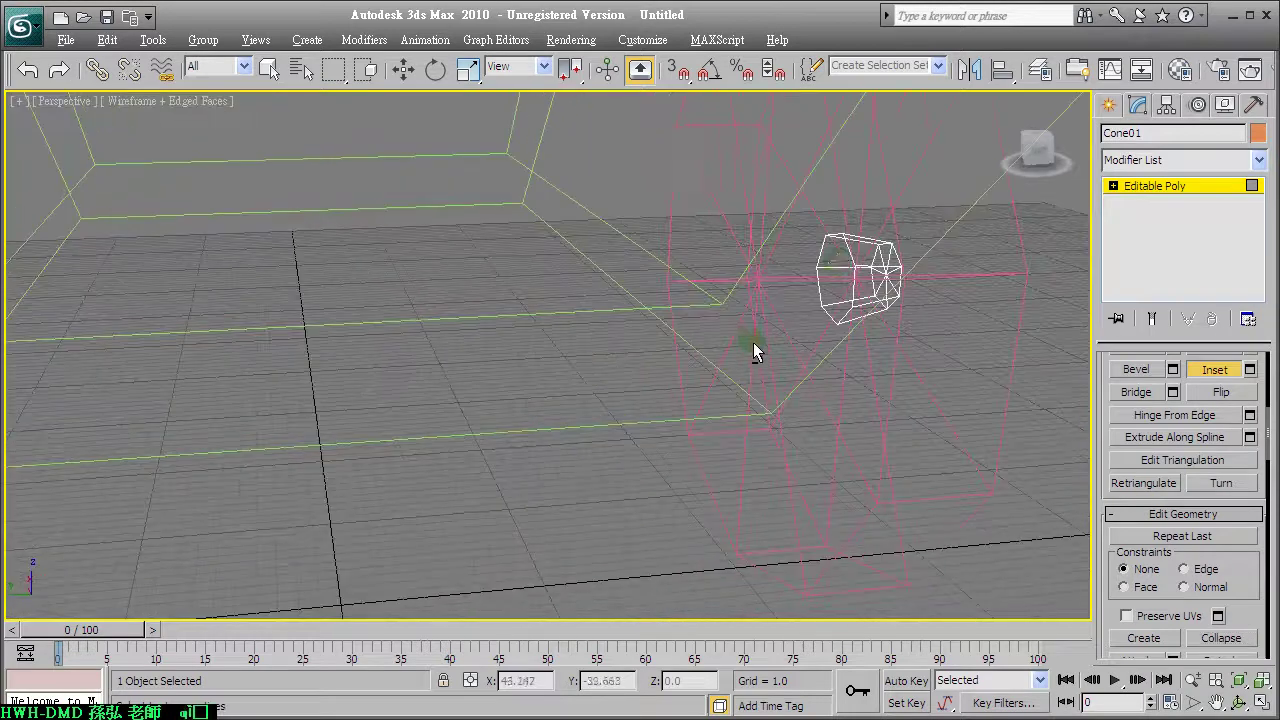
left_click(838, 262)
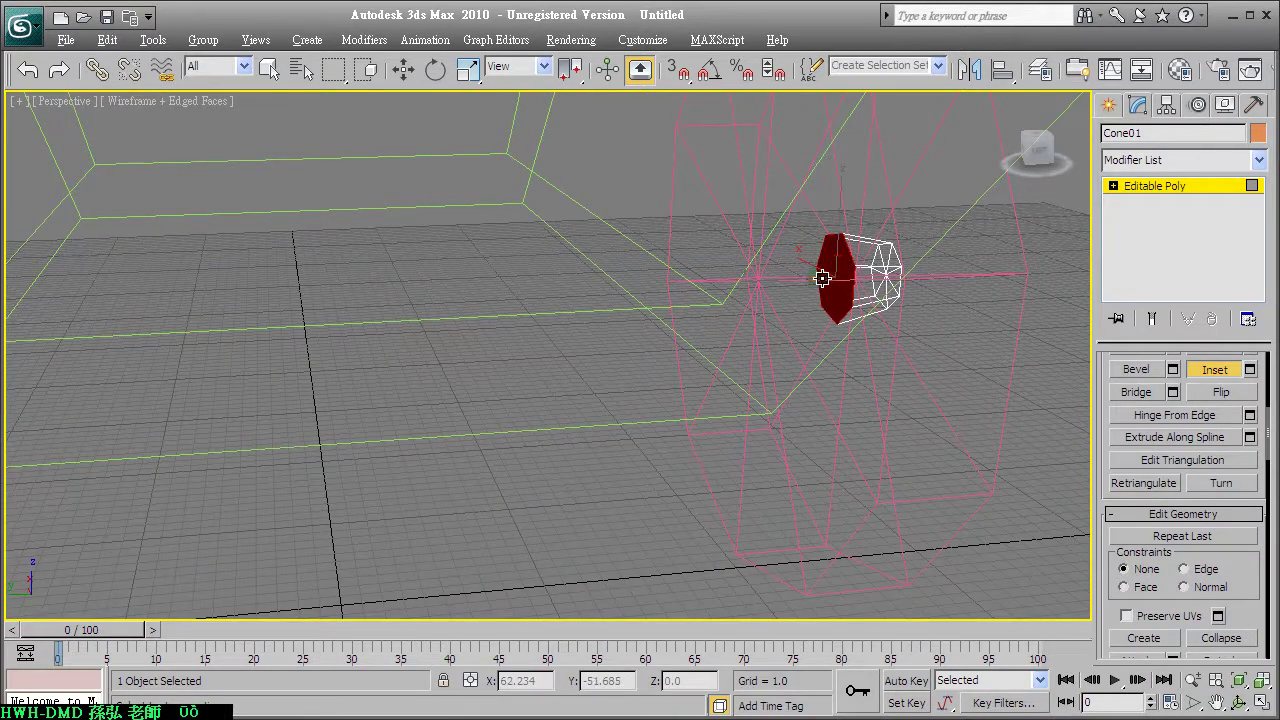
key("Delete")
left_click(1165, 191)
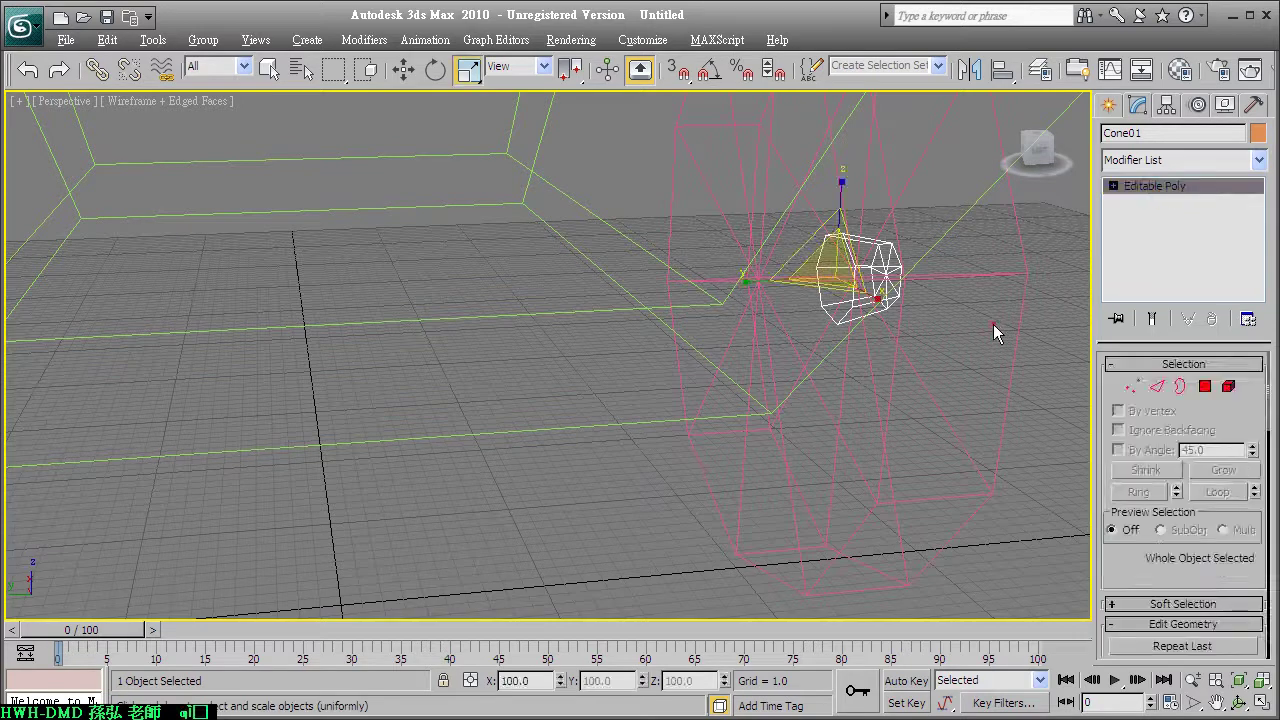
left_click(991, 321)
middle_click_drag(1025, 365, 924, 380, "alt")
Step: Switch back to shaded display and orbit a maximized Perspective view around the whole wheelbarrow
key("alt+w")
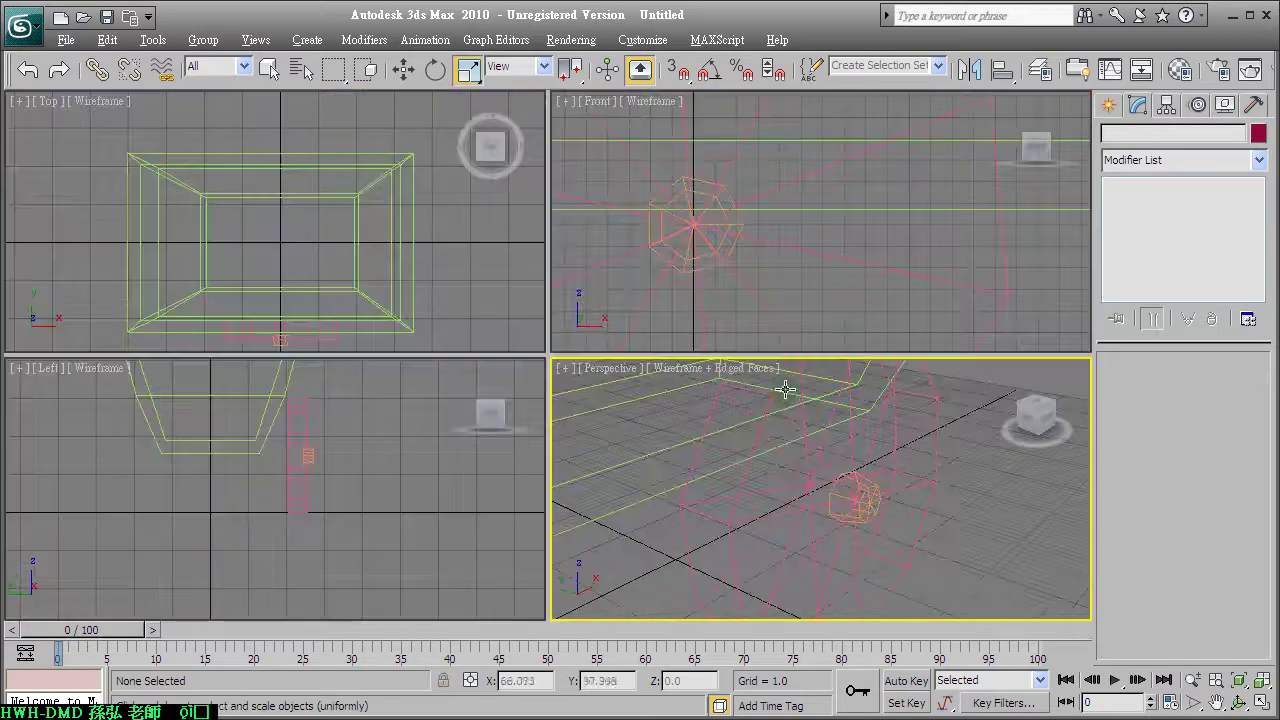
key("F3")
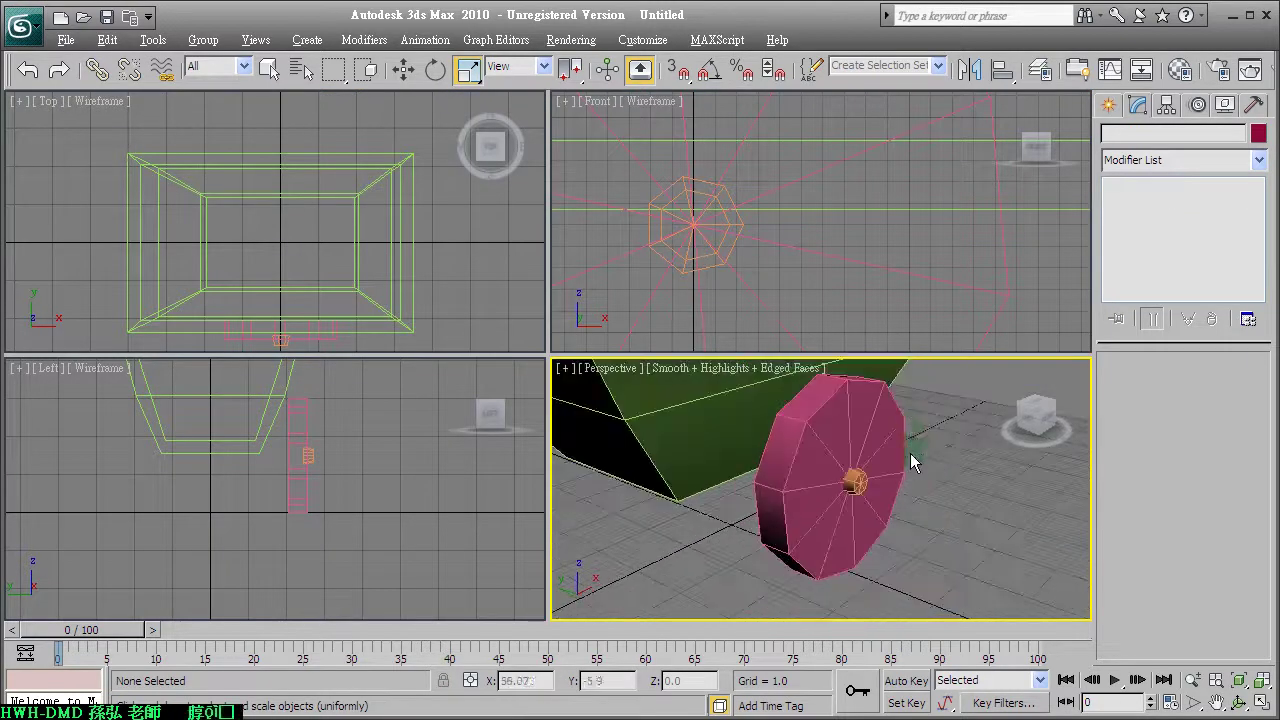
key("alt+w")
scroll(912, 474, "down", 3)
scroll(760, 440, "down", 2)
mouse_move(737, 427)
middle_mouse_down("alt")
mouse_move(670, 388)
mouse_move(614, 380)
mouse_move(620, 400)
middle_mouse_up("alt")
scroll(620, 400, "up", 4)
scroll(629, 386, "up", 2)
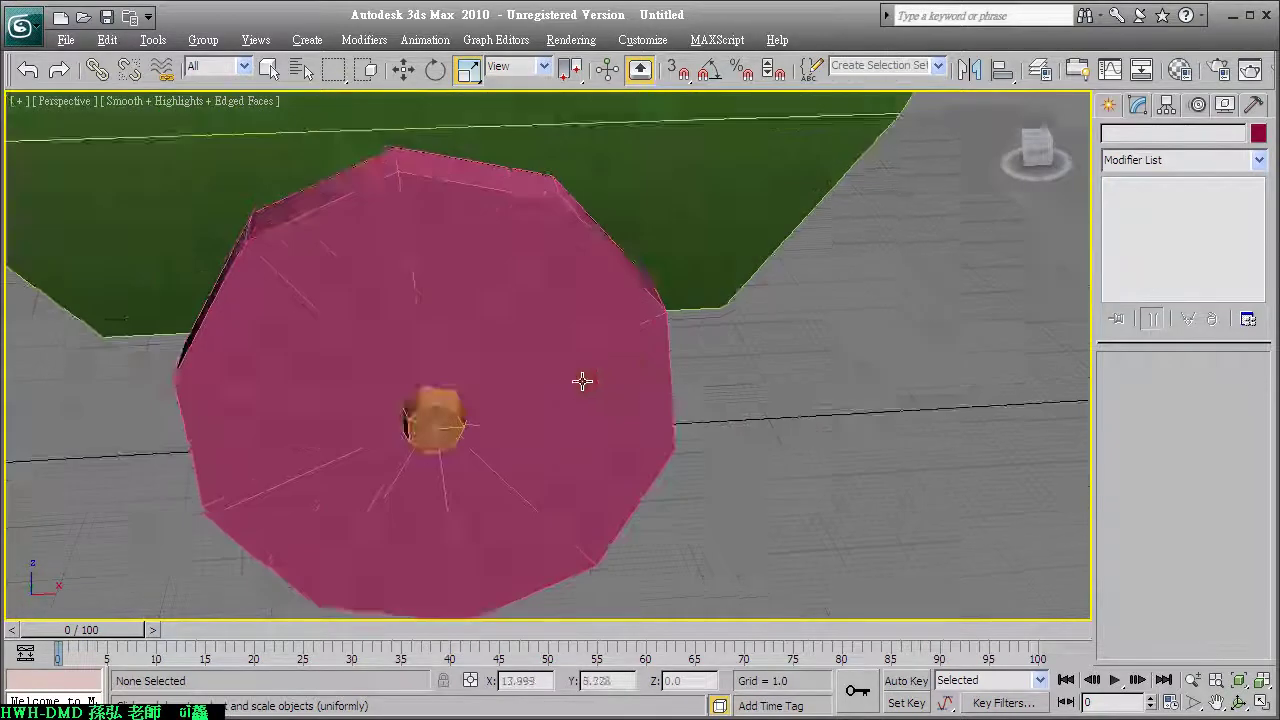
scroll(587, 377, "down", 3)
scroll(600, 350, "up", 2)
middle_click_drag(606, 357, 609, 354, "alt")
scroll(591, 341, "down", 3)
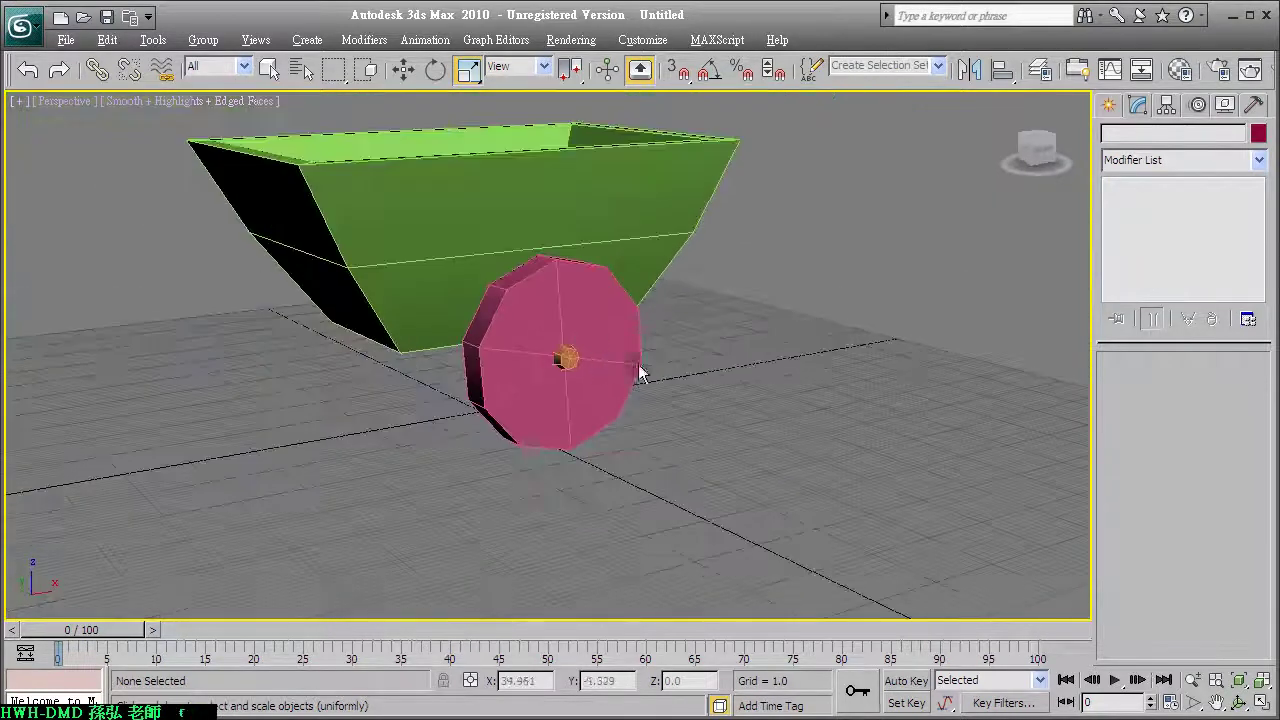